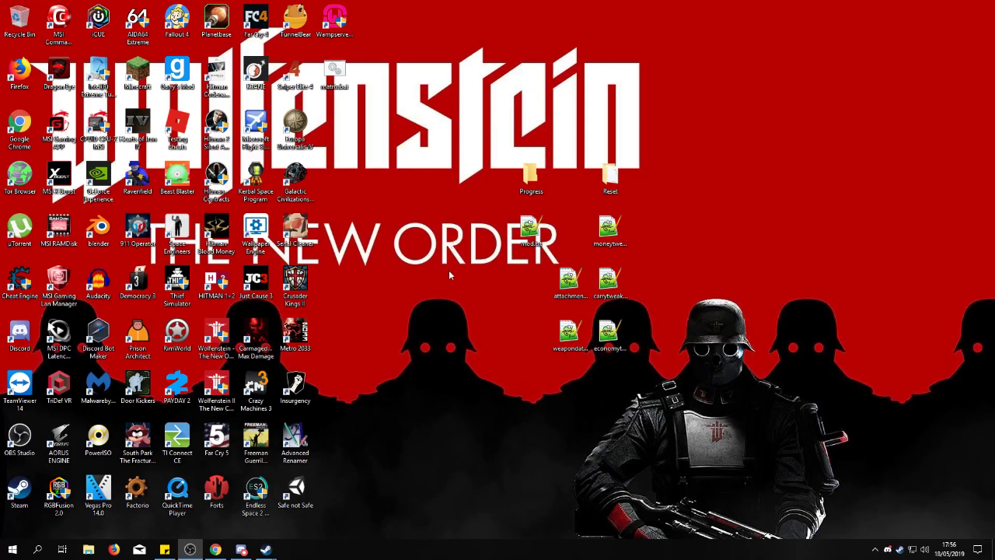
# Open the PAYDAY 2 game folder inside Program Files (x86)\Steam\steamapps\common on the Windows (C:) drive.
pyautogui.click(90, 549)
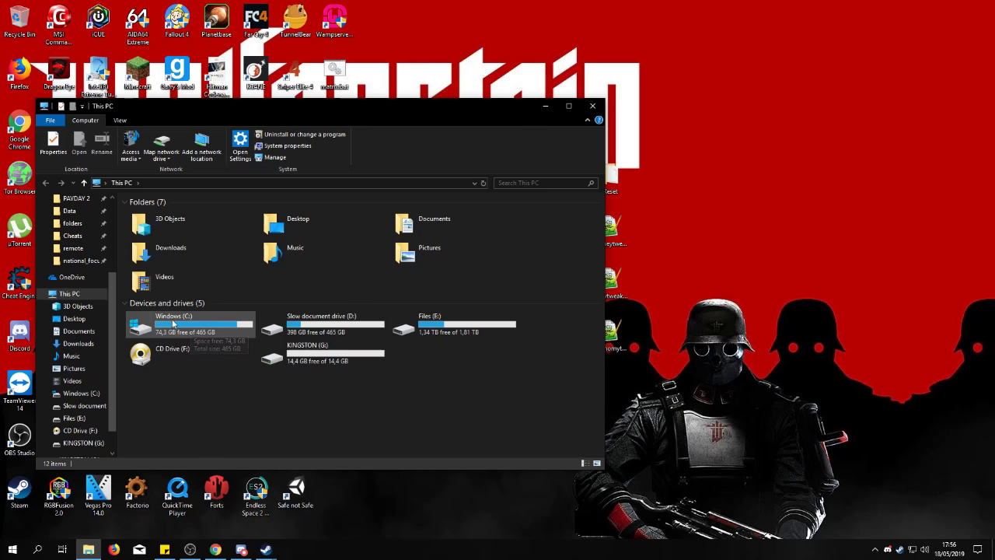
pyautogui.click(174, 326)
pyautogui.doubleClick(175, 325)
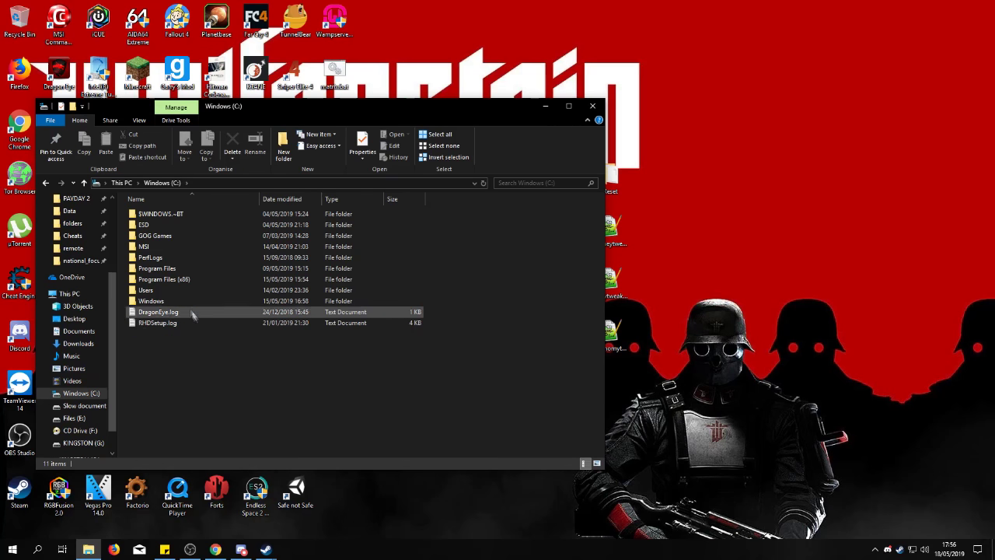
pyautogui.doubleClick(174, 282)
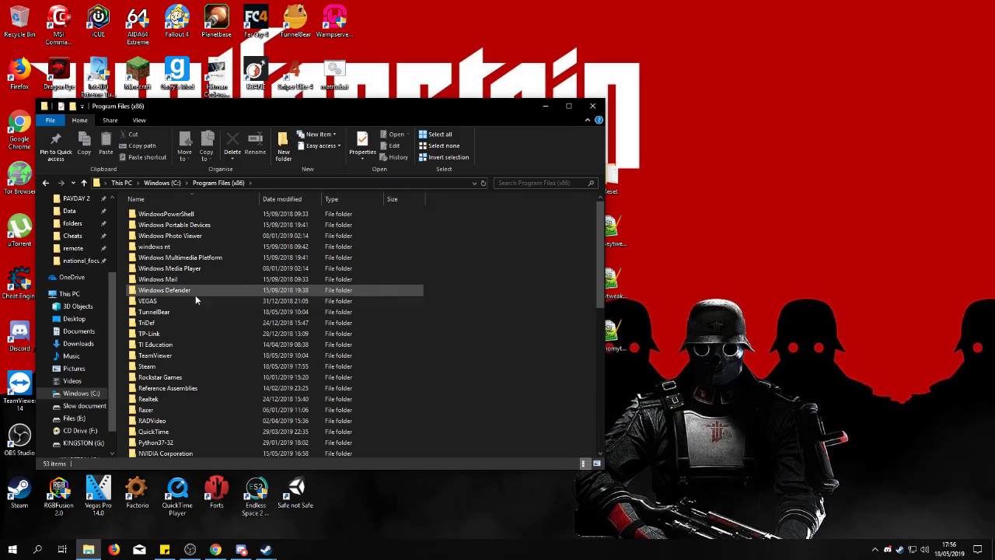
pyautogui.click(195, 300)
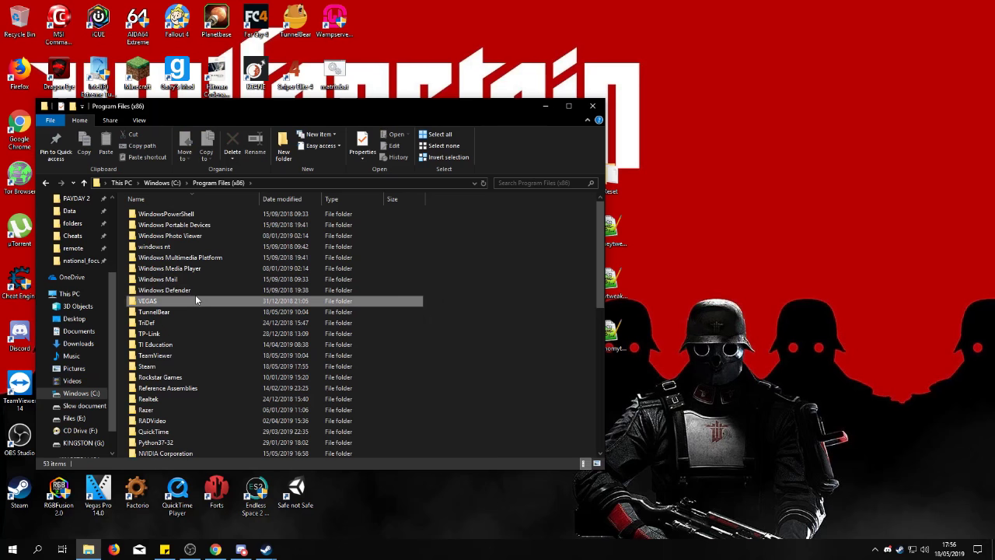
pyautogui.doubleClick(171, 366)
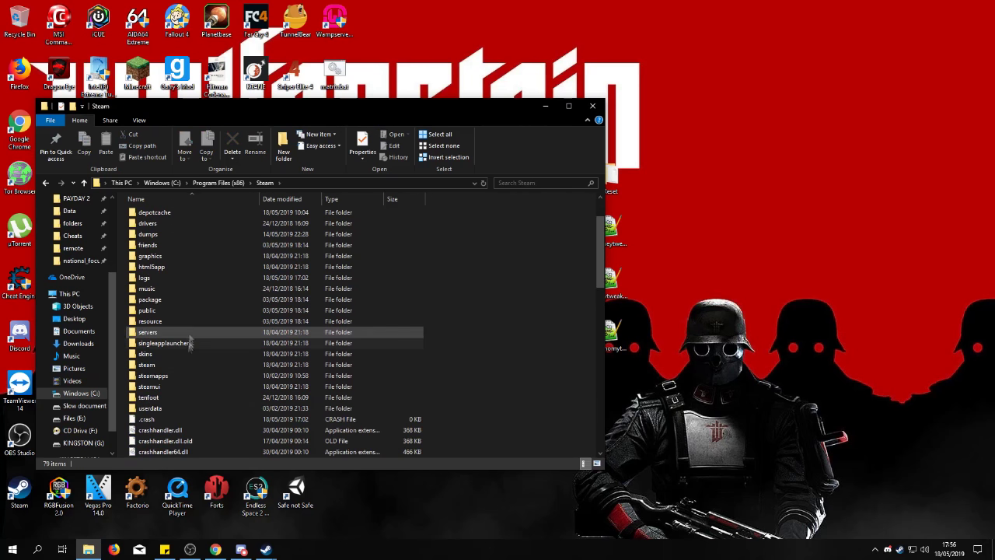
pyautogui.doubleClick(159, 377)
pyautogui.doubleClick(149, 334)
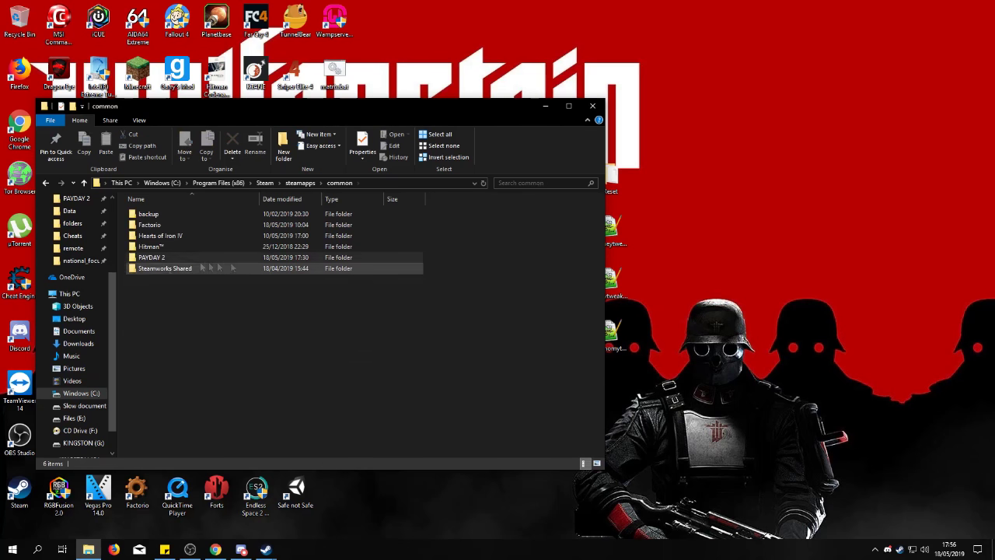
pyautogui.doubleClick(175, 261)
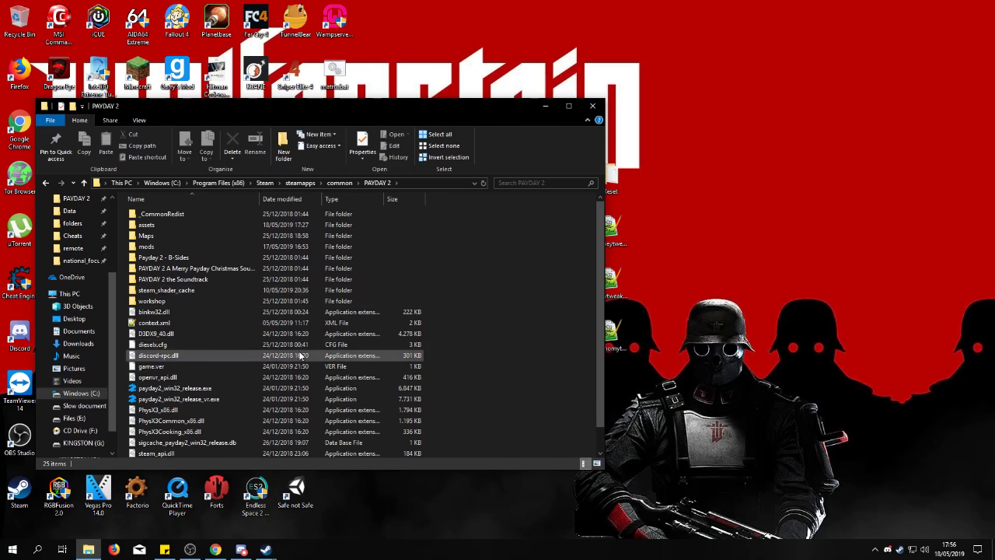
# Switch to Steam and open the PAYDAY 2 installation folder from the game's local files properties.
pyautogui.moveTo(265, 549)
pyautogui.click(218, 501)
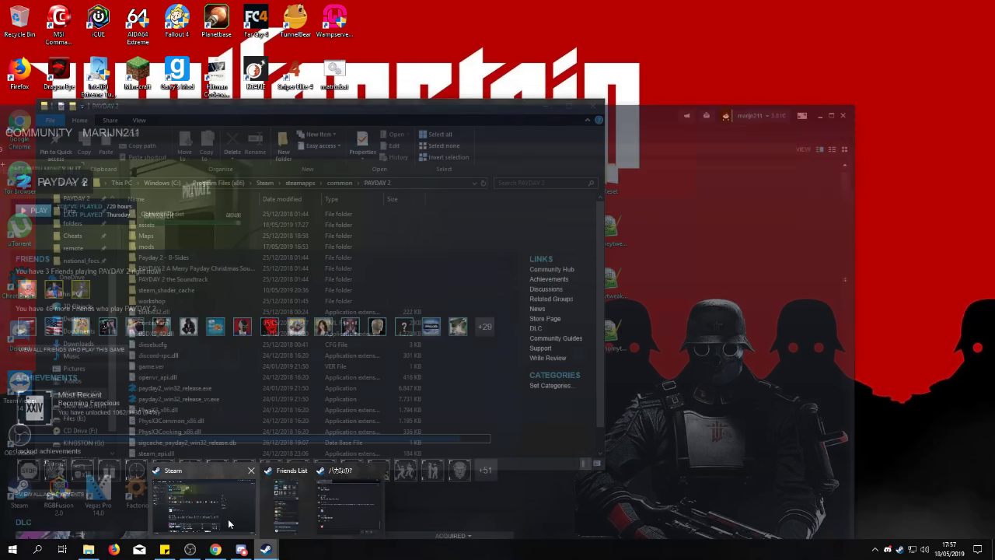
pyautogui.doubleClick(206, 117)
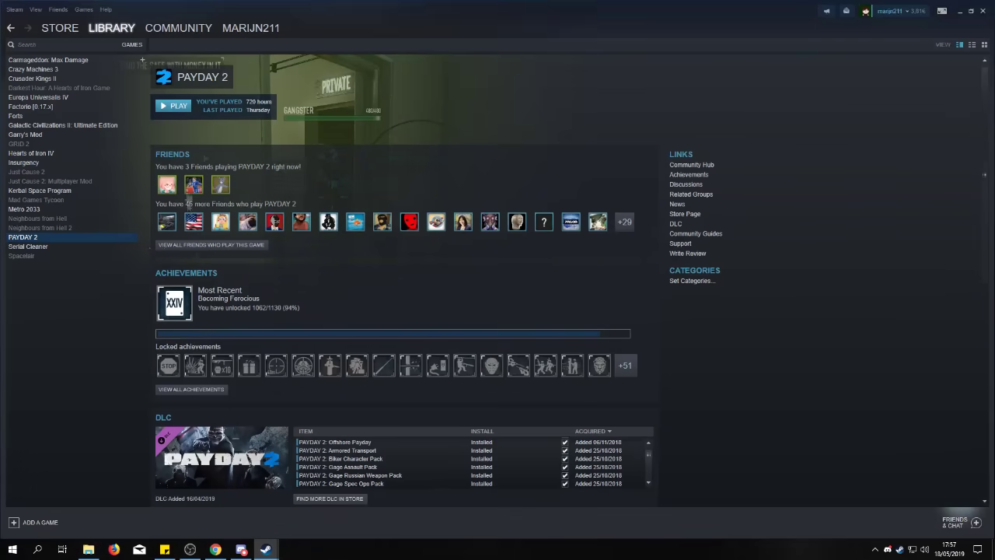
pyautogui.rightClick(35, 241)
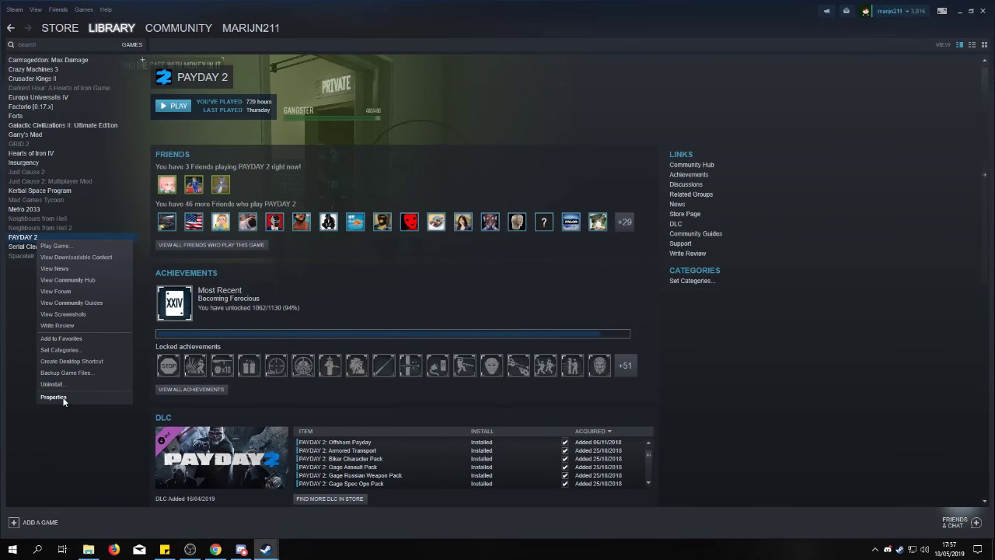
pyautogui.click(31, 200)
pyautogui.rightClick(35, 238)
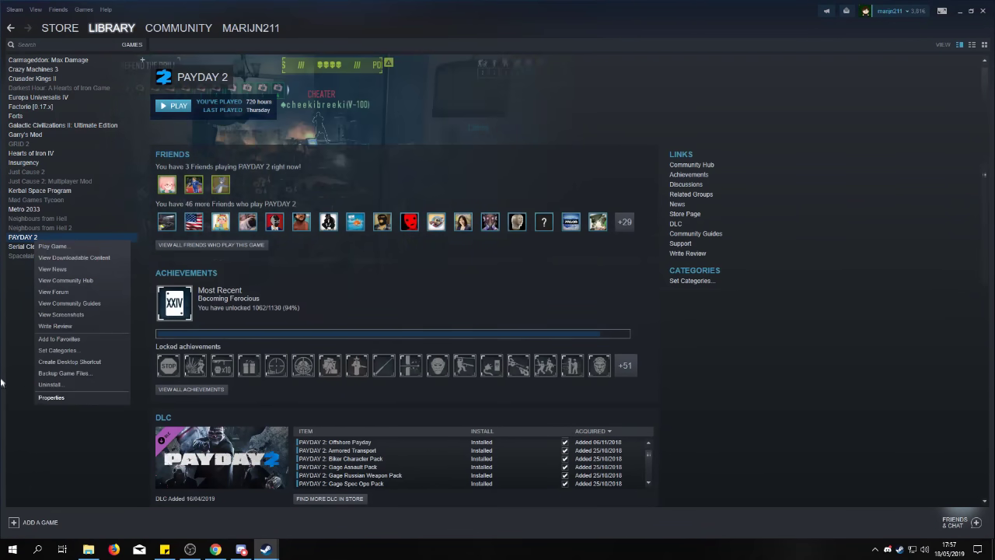
pyautogui.click(57, 399)
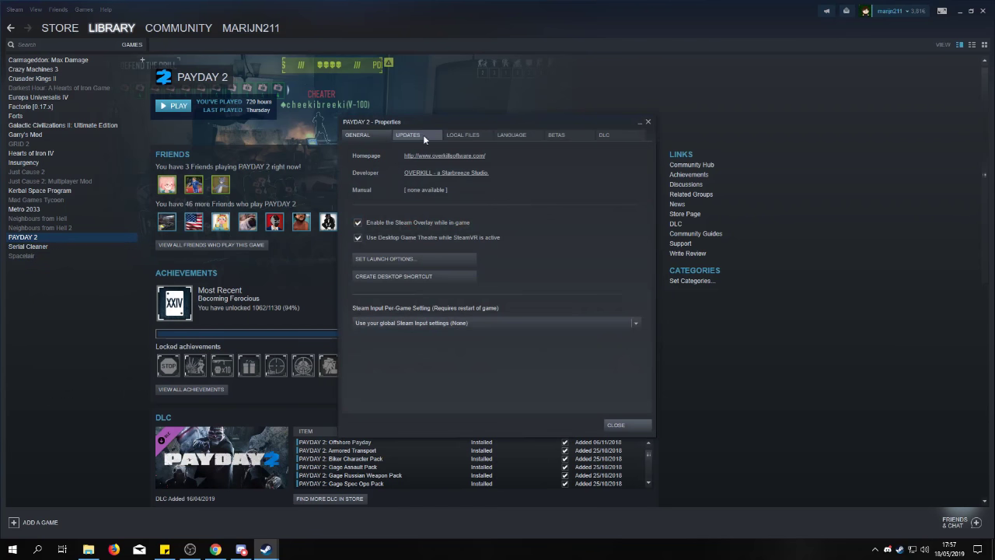
pyautogui.click(463, 134)
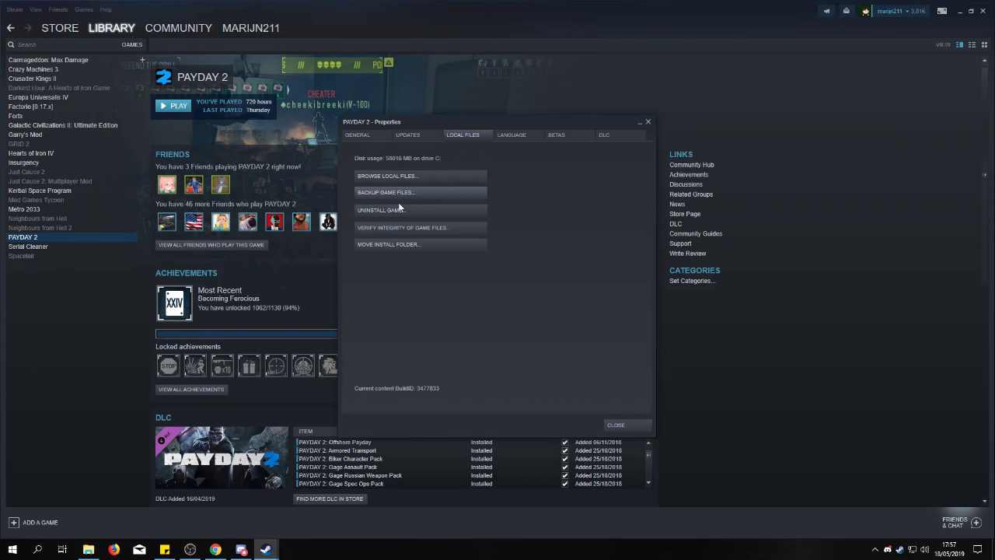
pyautogui.click(395, 178)
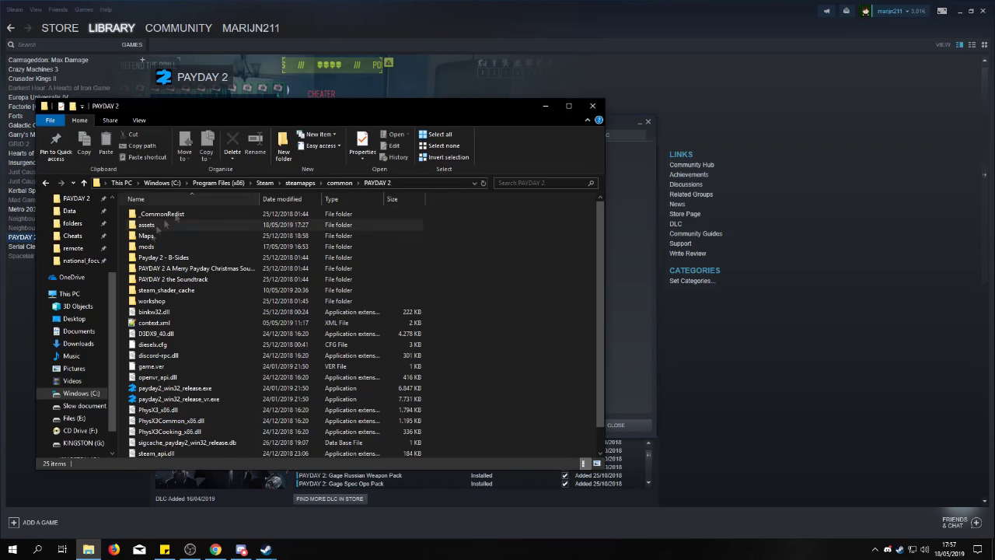
pyautogui.scroll(-1, 473, 357)
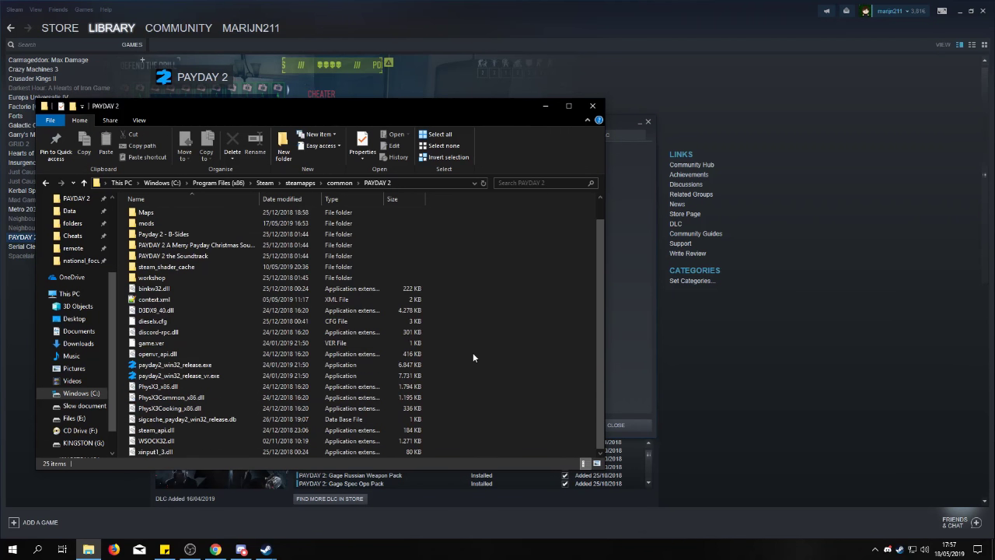
pyautogui.scroll(1, 473, 357)
pyautogui.click(545, 105)
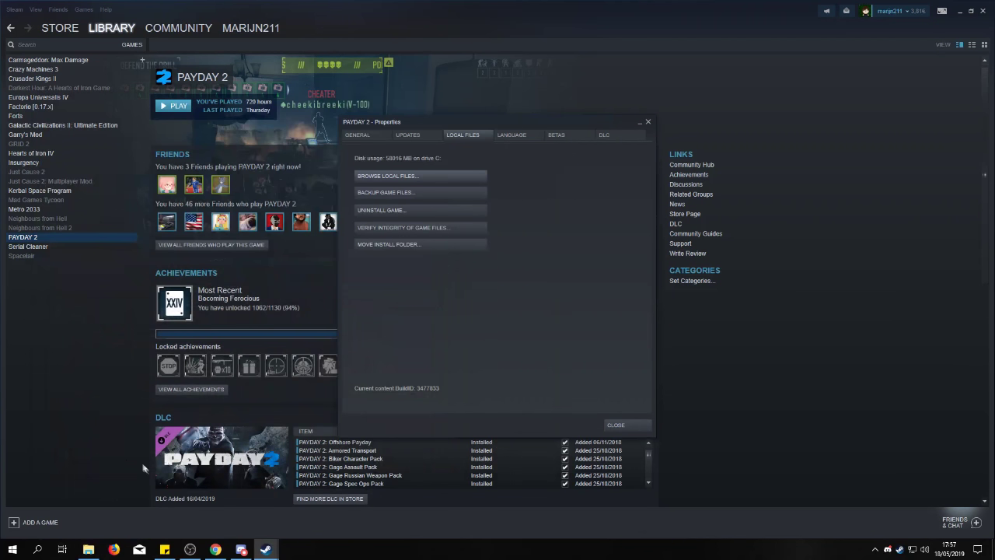
pyautogui.click(89, 549)
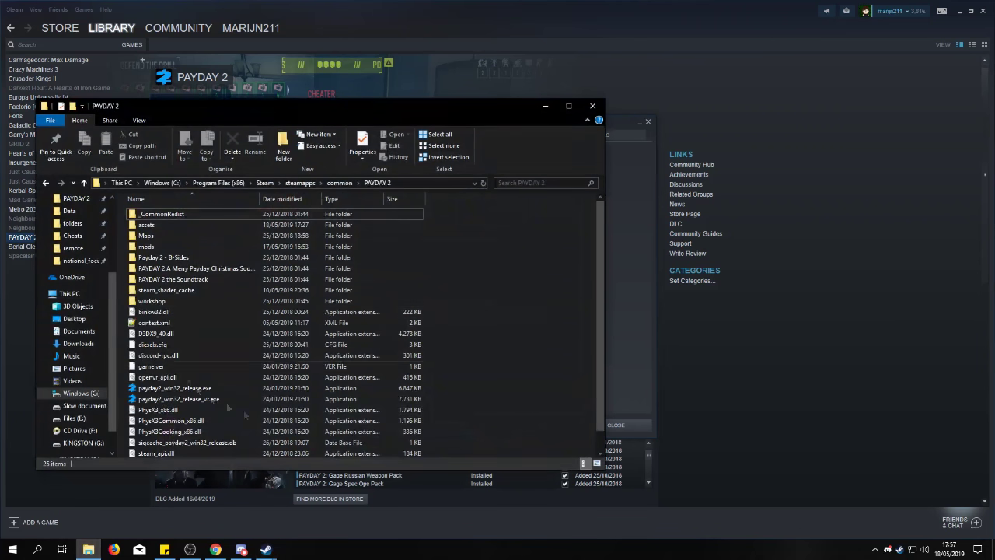
pyautogui.scroll(-1, 243, 339)
pyautogui.scroll(1, 243, 338)
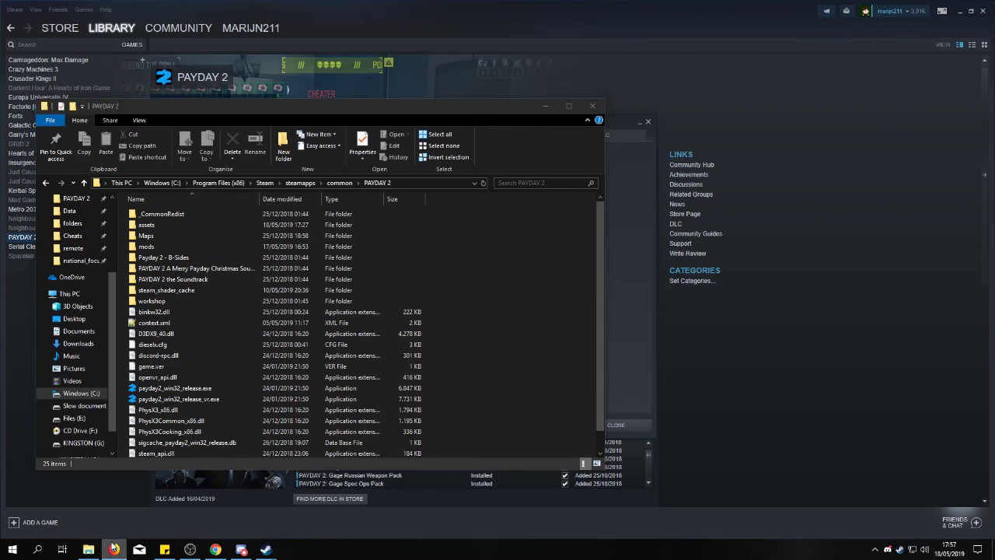
# Switch to Chrome and search modworkshop for "battle royale".
pyautogui.click(220, 549)
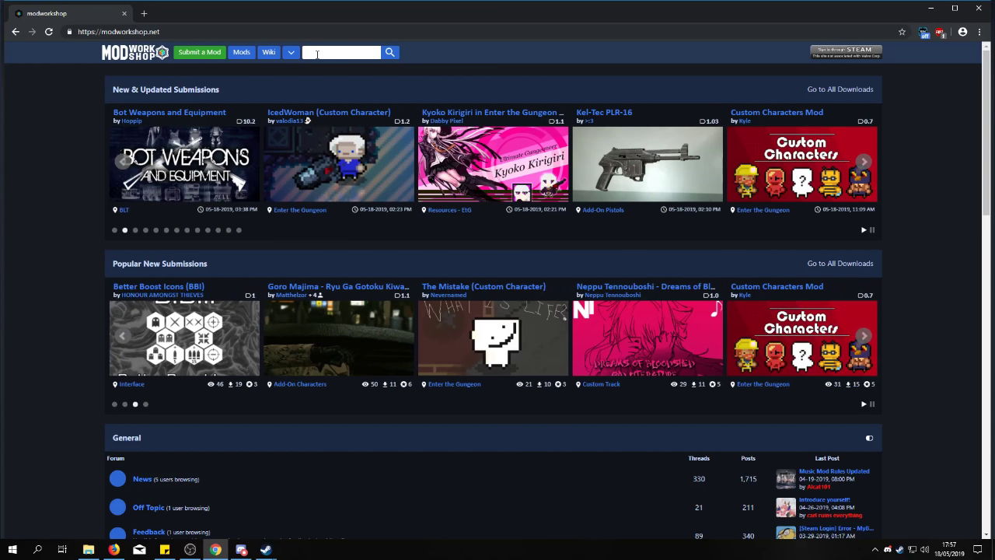
pyautogui.write('le ')
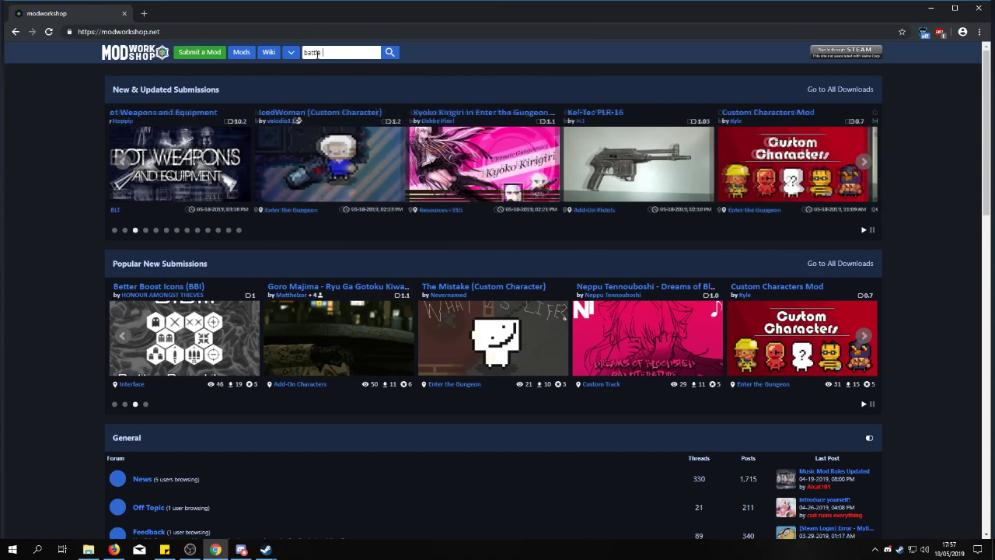
pyautogui.write('royale')
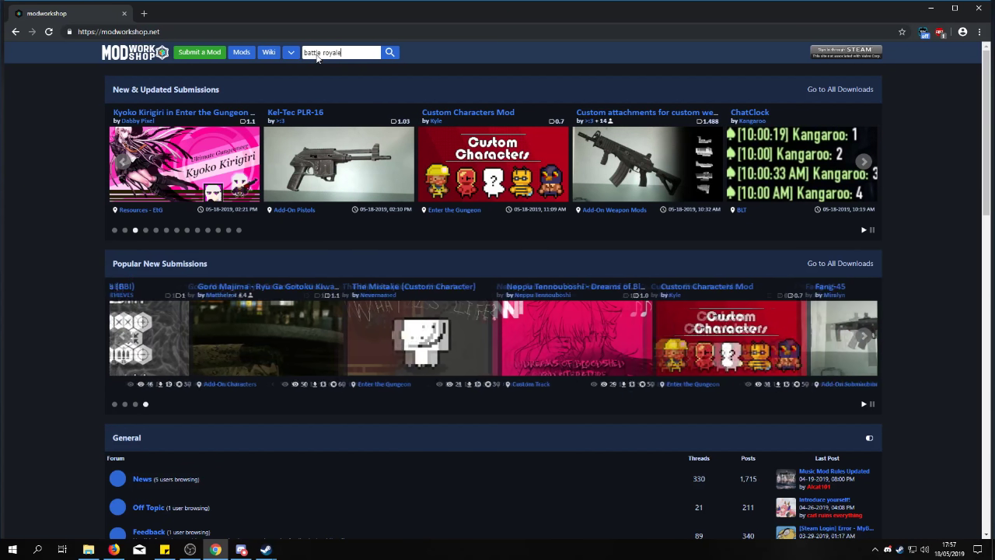
pyautogui.press('Return')
pyautogui.scroll(-2, 505, 295)
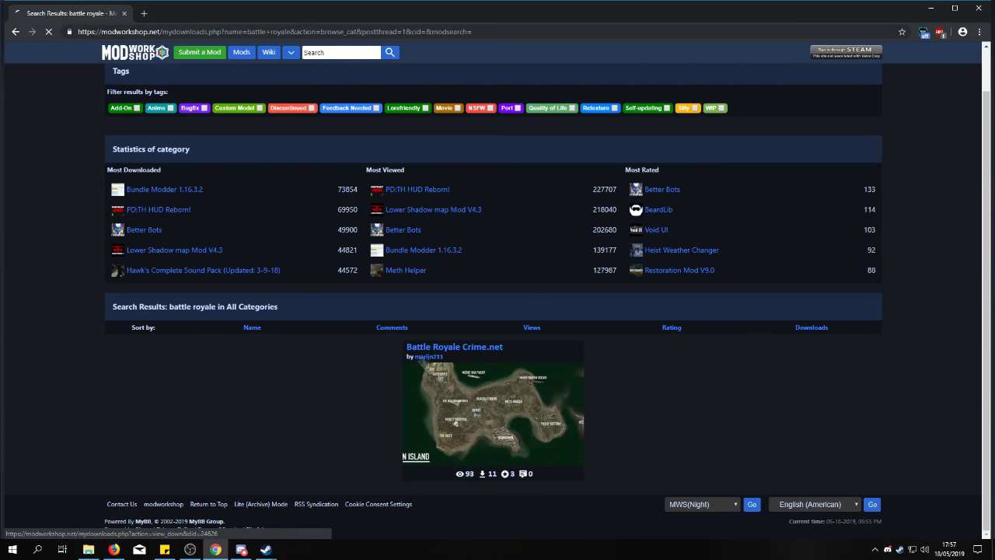
# Download the Battle Royale Crime.net mod from its page and open the downloaded archive.
pyautogui.click(426, 365)
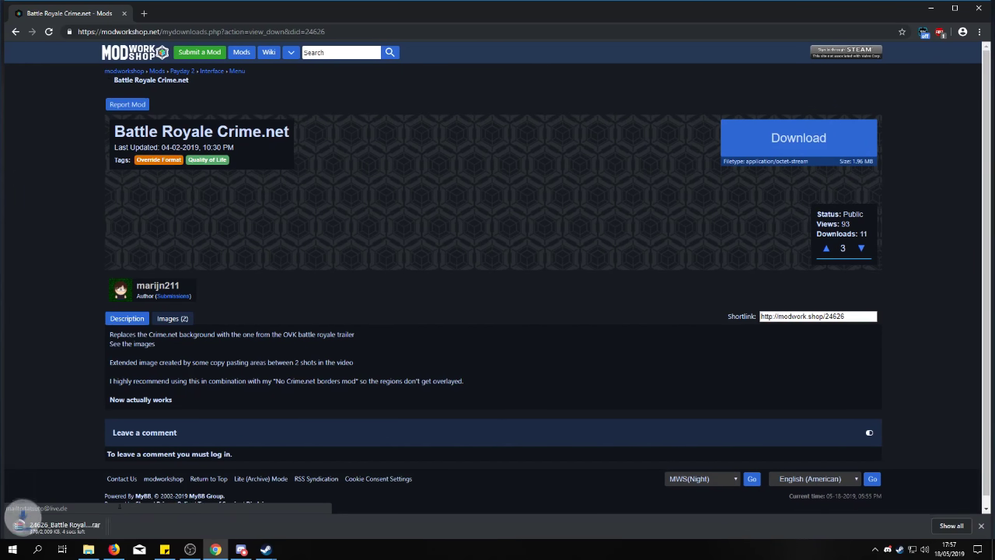
pyautogui.click(65, 532)
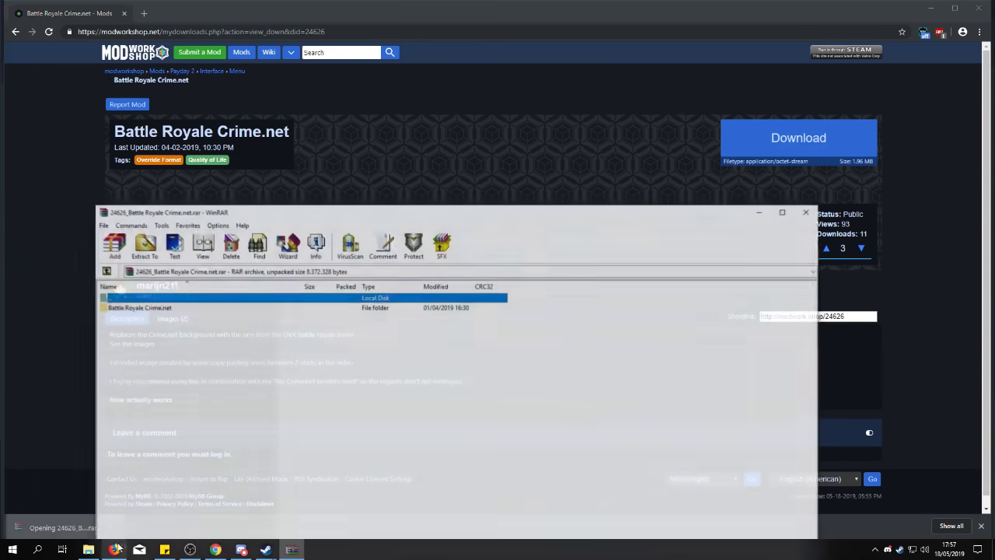
# Place the PAYDAY 2 folder window beside the mod archive and open its assets folder.
pyautogui.click(88, 549)
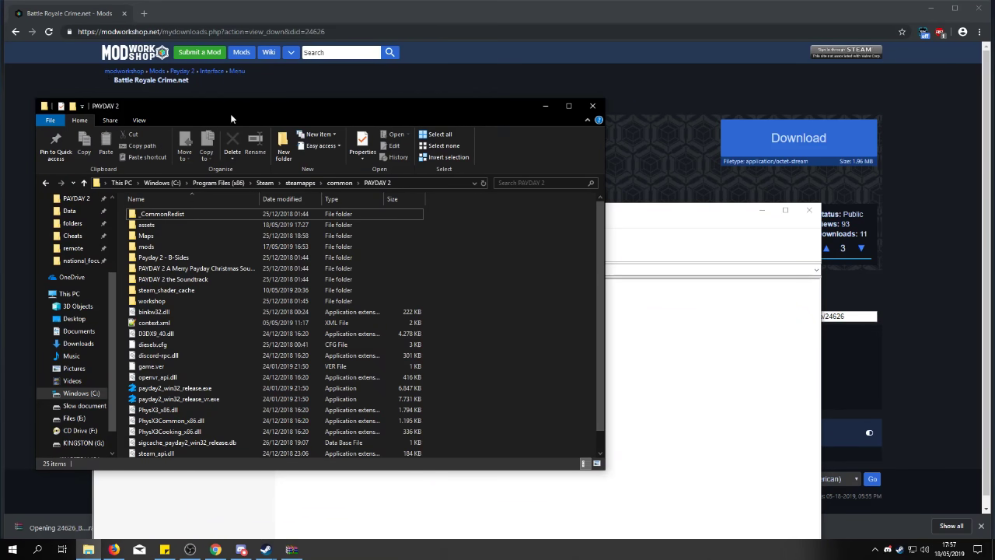
pyautogui.moveTo(230, 114); pyautogui.dragTo(641, 168)
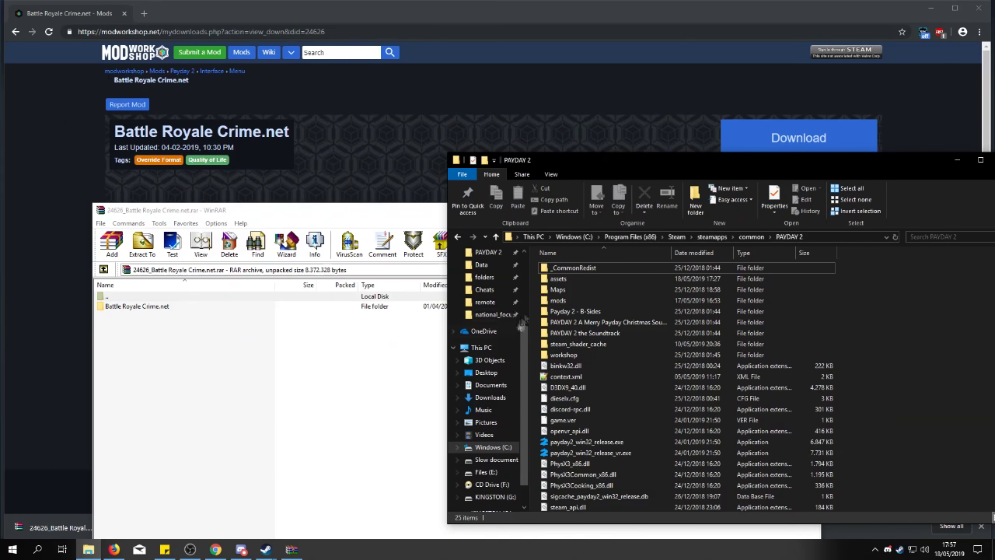
pyautogui.doubleClick(558, 278)
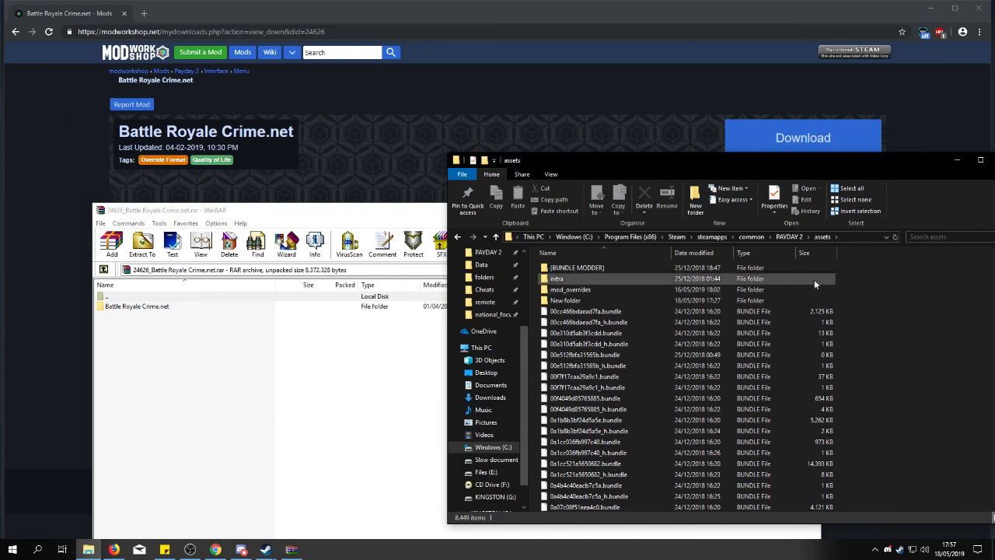
# Delete the folder named New folder from the PAYDAY 2 assets folder.
pyautogui.click(629, 300)
pyautogui.click(644, 211)
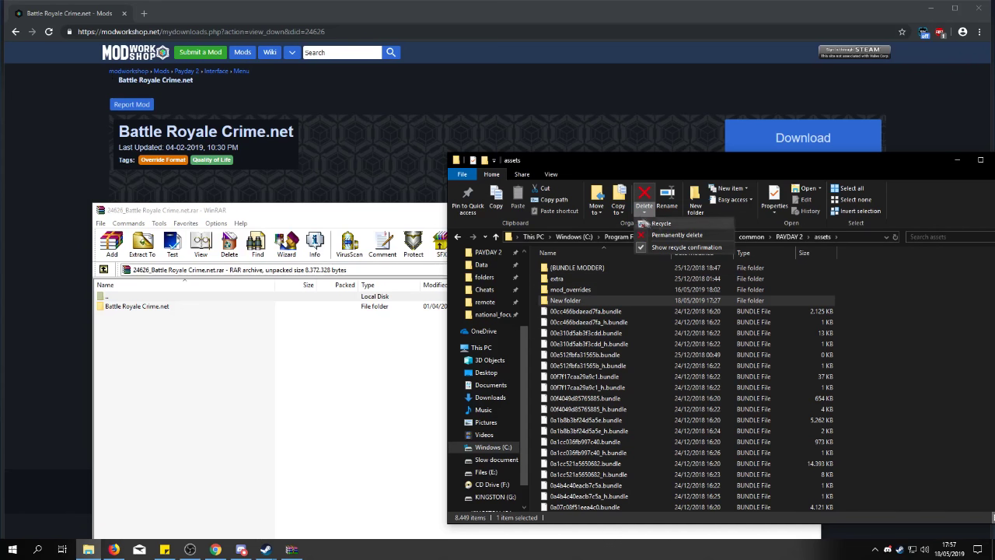
pyautogui.click(668, 231)
pyautogui.click(533, 318)
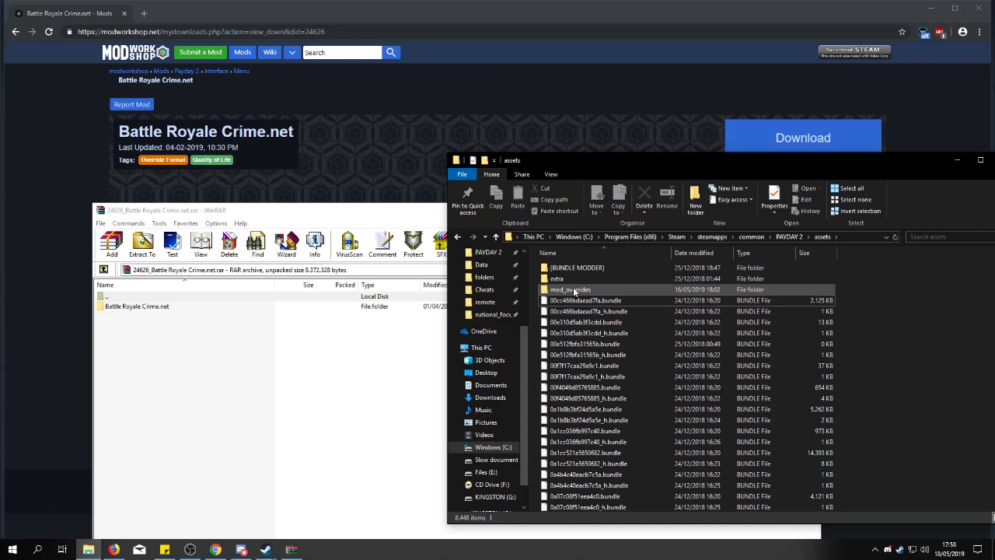
# Open the mod_overrides folder and try to copy the archive's Battle Royale Crime.net folder into it, closing the archive when done.
pyautogui.moveTo(565, 296)
pyautogui.doubleClick(576, 292)
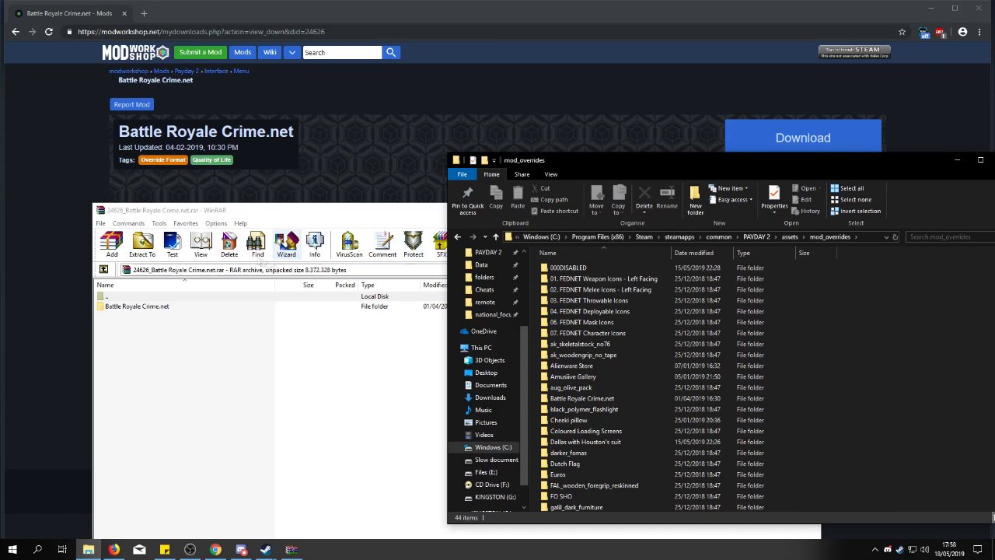
pyautogui.moveTo(136, 311); pyautogui.dragTo(369, 322)
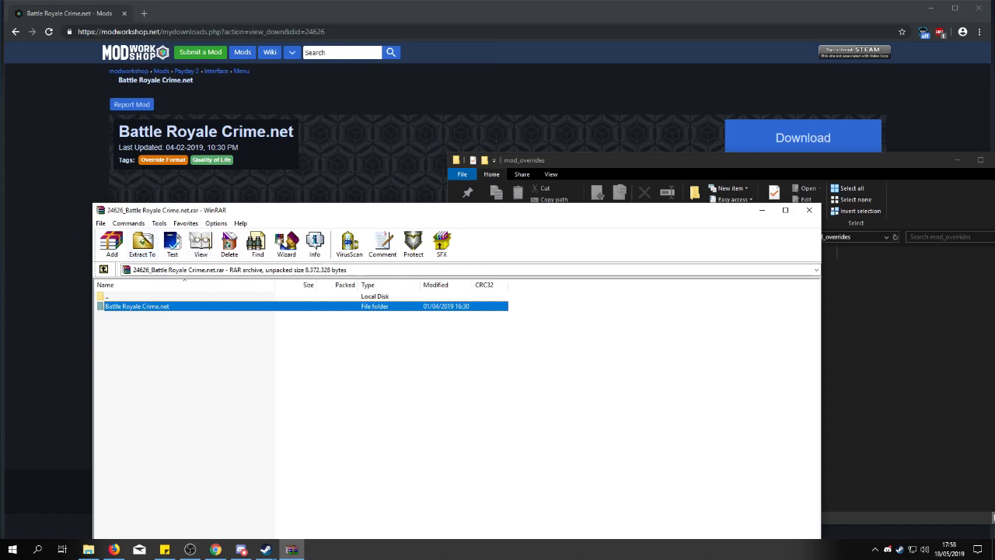
pyautogui.rightClick(208, 243)
pyautogui.click(291, 321)
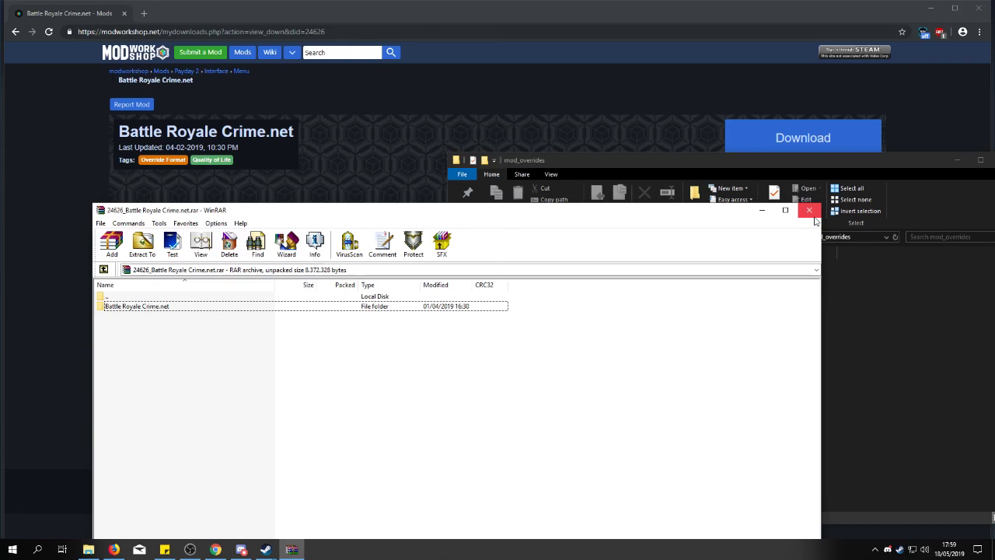
pyautogui.click(814, 217)
# Return to the browser, search modworkshop for "drag not bag" and open the Drag not bag mod page.
pyautogui.click(160, 326)
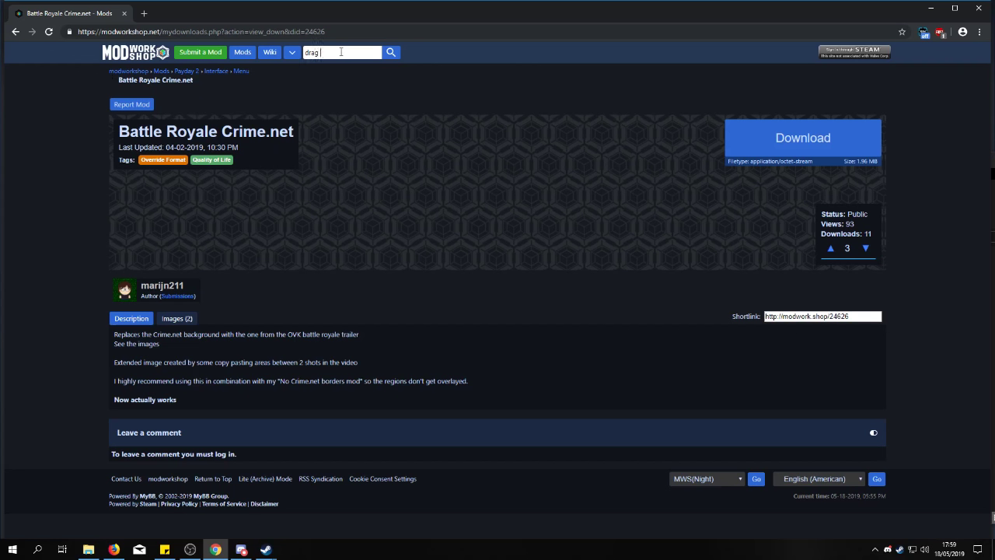
pyautogui.click(342, 52)
pyautogui.write('drag not bag')
pyautogui.press('Return')
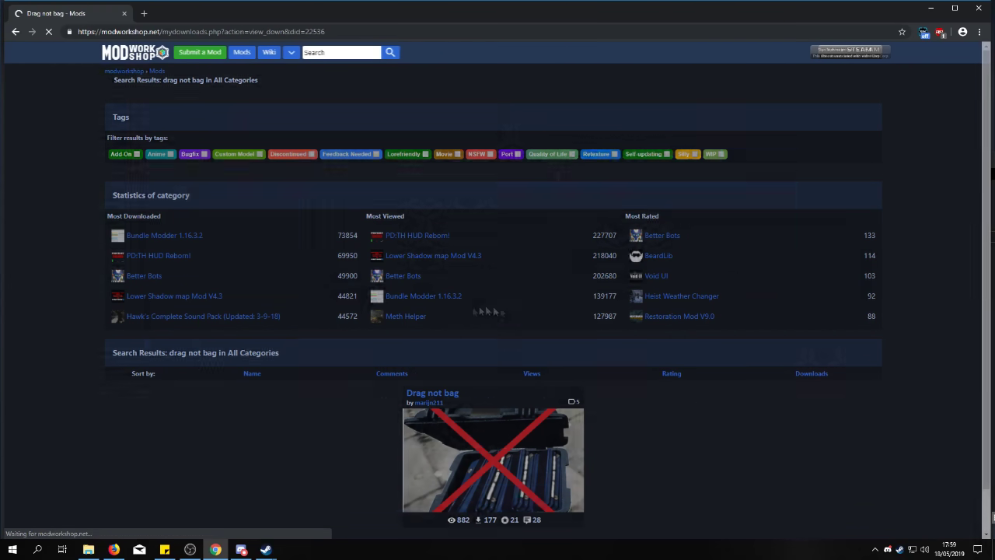
pyautogui.click(489, 451)
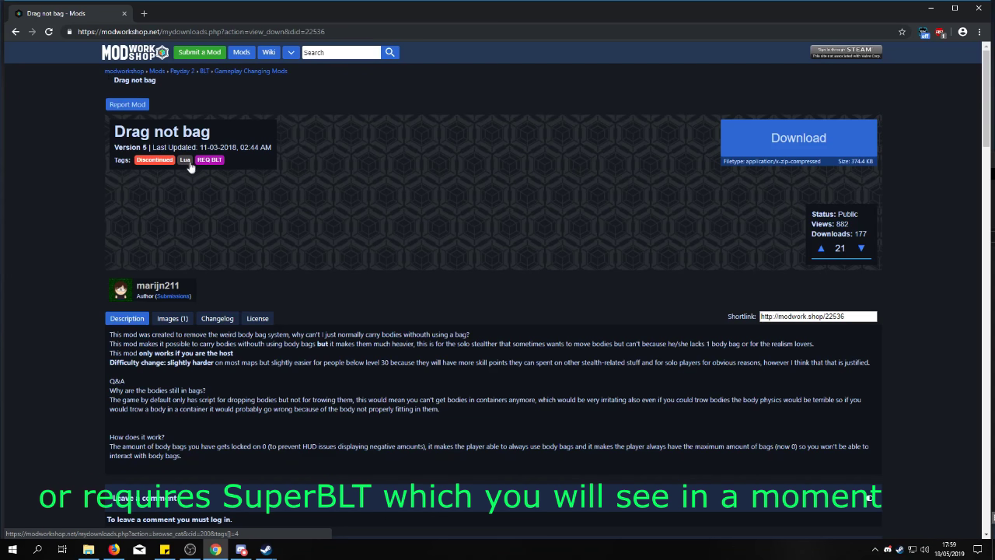
# Search the web for "BLT2 Payday 2" and "superBLT" in separate new tabs, opening the PaydayMods Payday 2 BLT page and the SuperBLT site.
pyautogui.click(143, 14)
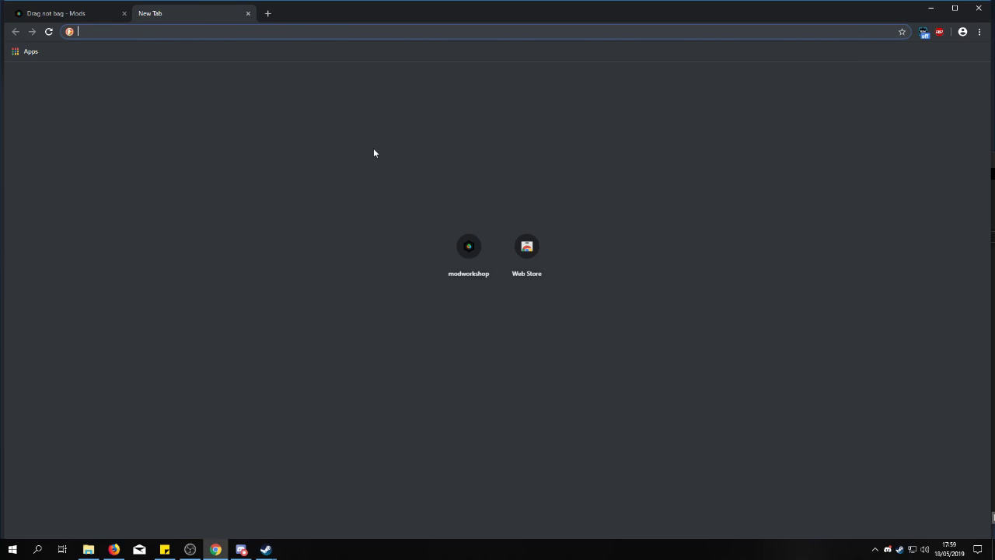
pyautogui.write('BLRT')
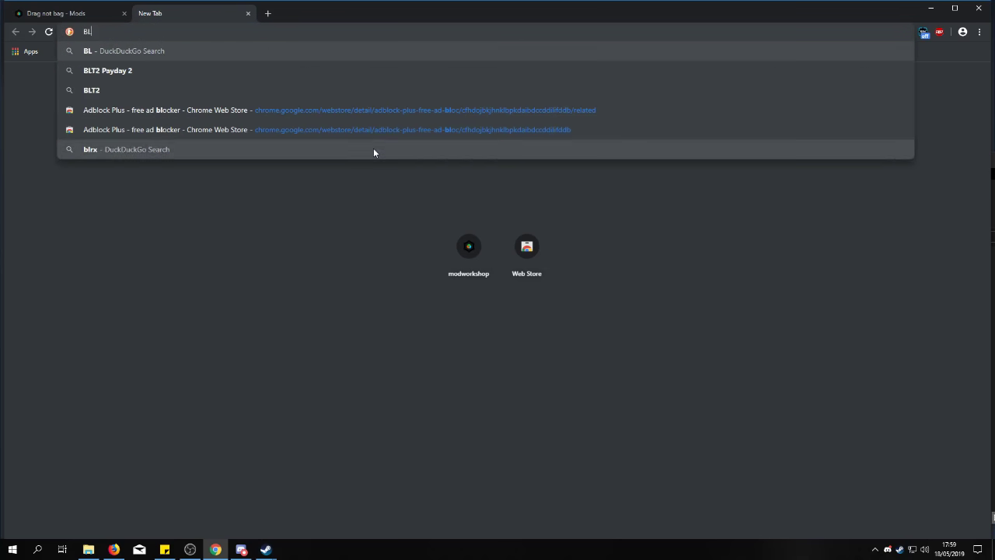
pyautogui.write('T2')
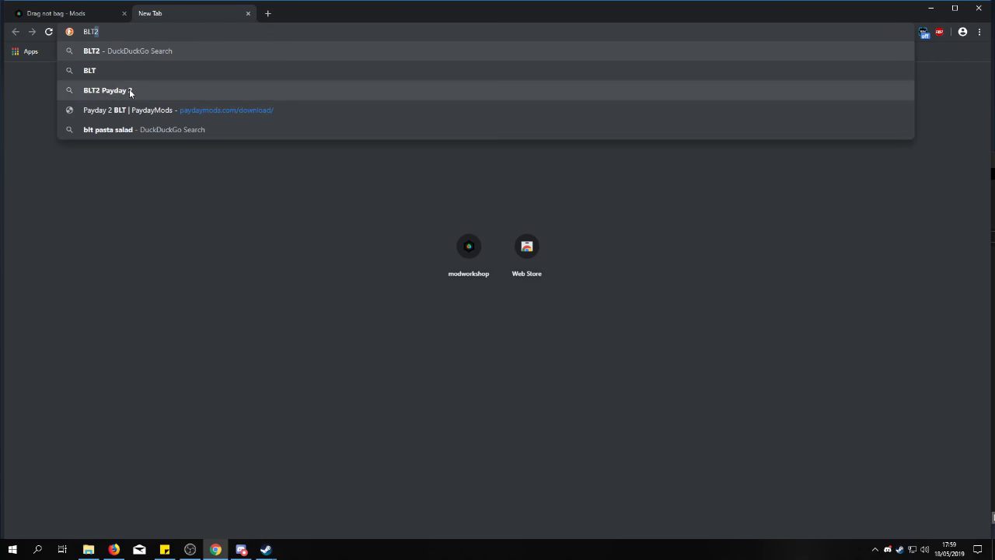
pyautogui.click(132, 96)
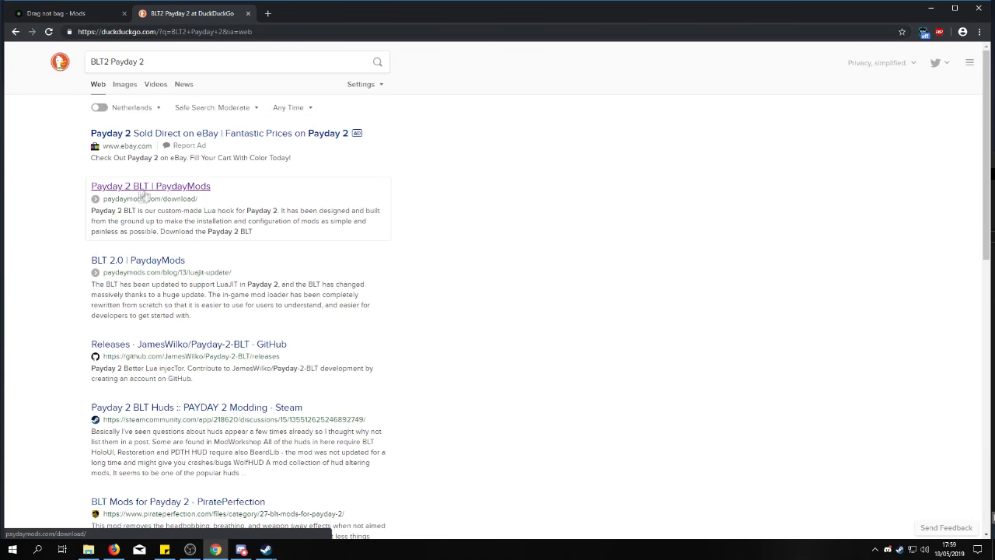
pyautogui.click(144, 194)
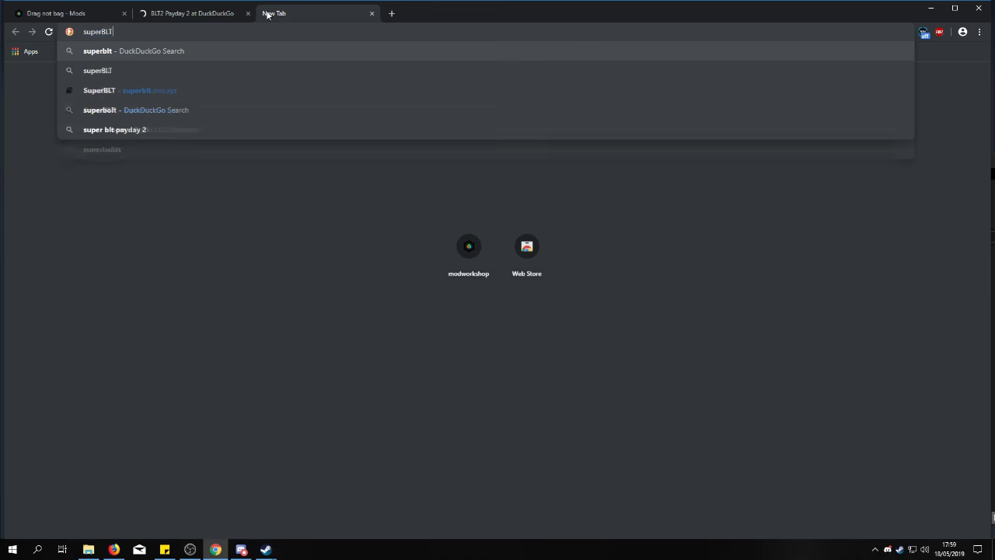
pyautogui.press('Return')
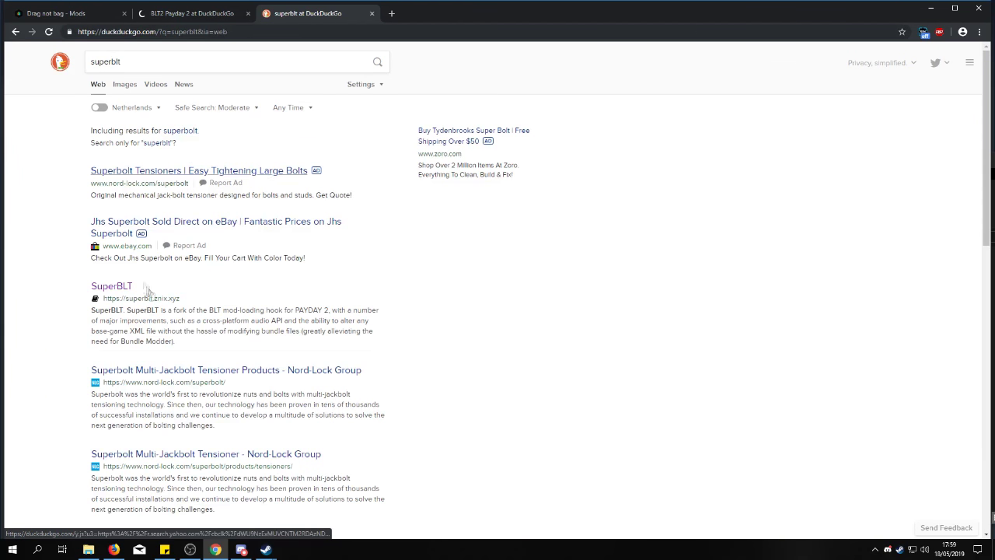
pyautogui.click(111, 287)
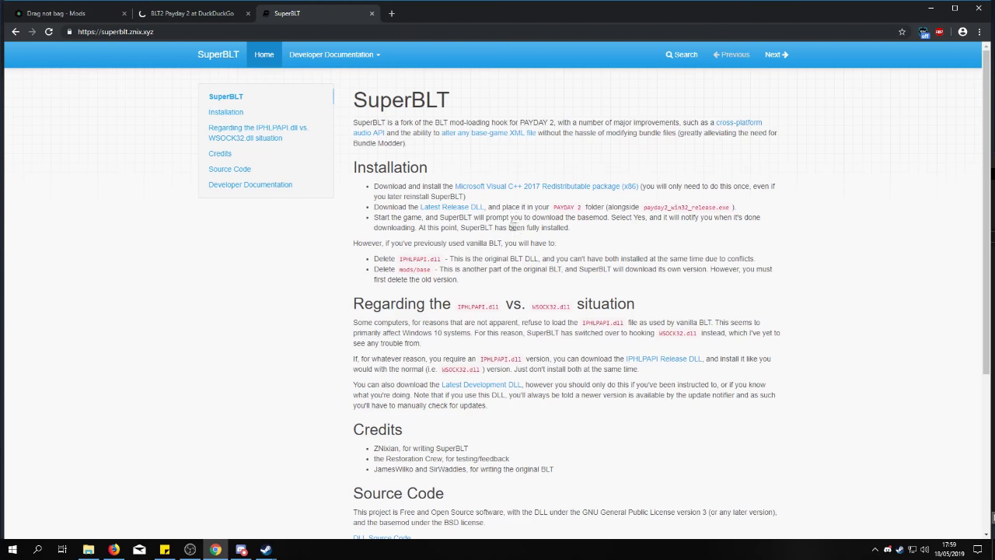
# Compare the Payday 2 BLT download page with the SuperBLT installation page, and review the Drag not bag mod page's tags.
pyautogui.click(178, 4)
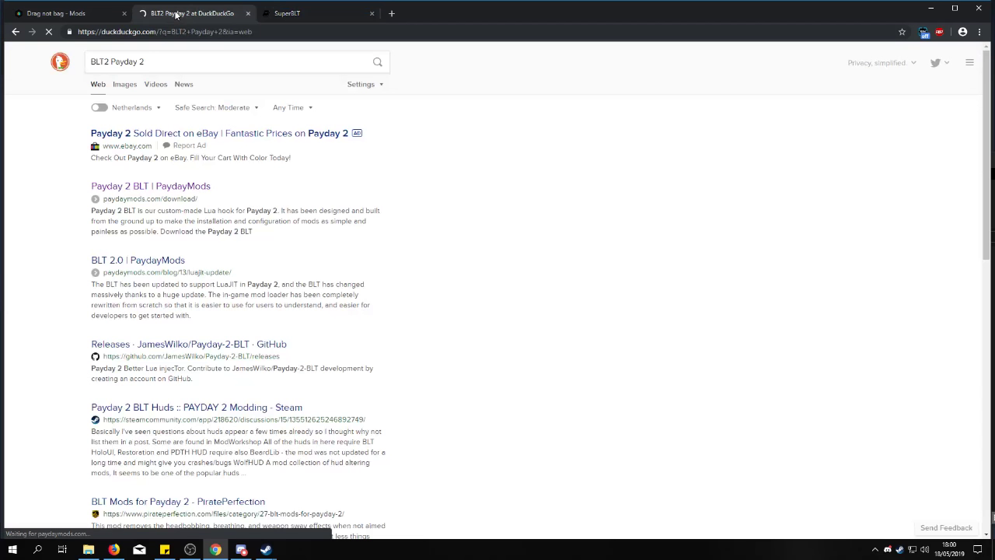
pyautogui.click(309, 14)
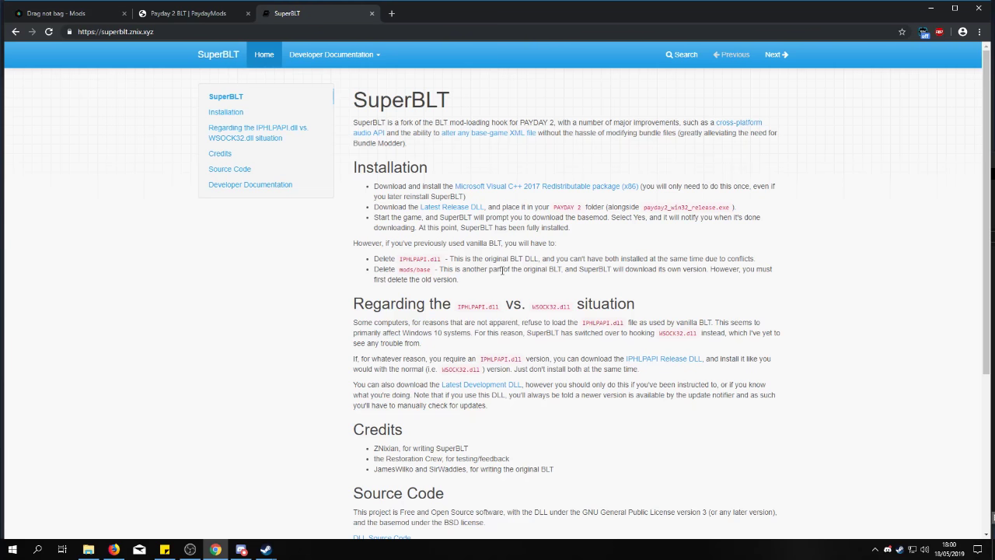
pyautogui.click(198, 13)
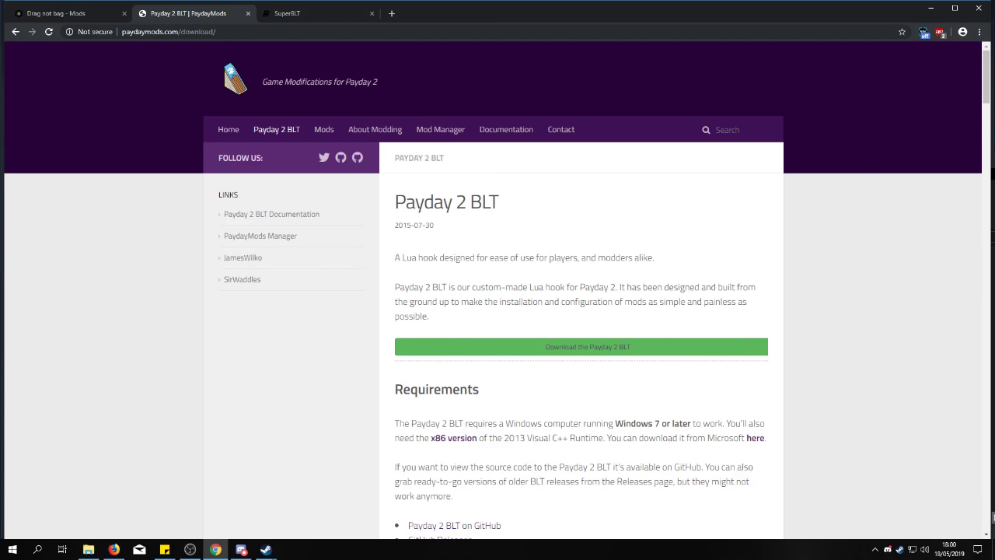
pyautogui.click(293, 18)
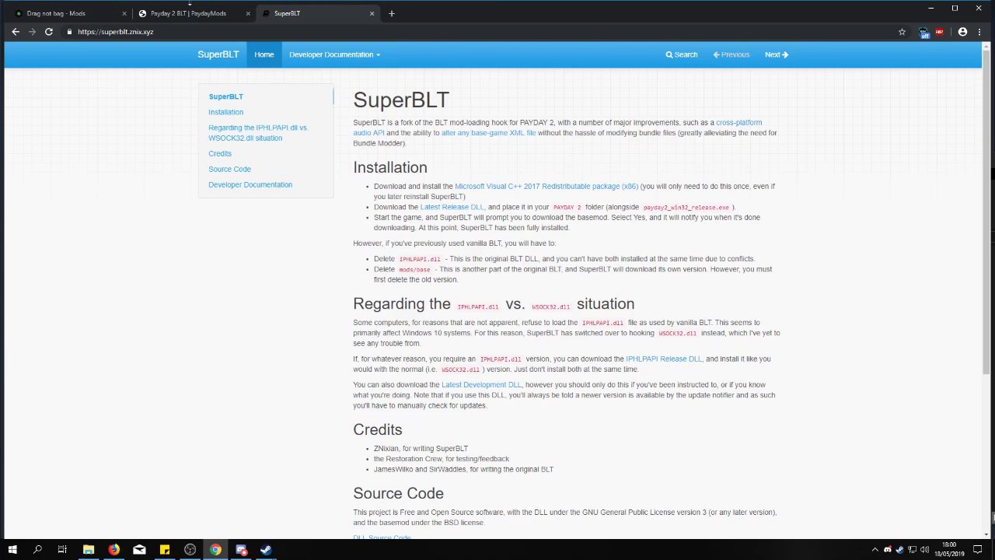
pyautogui.click(187, 17)
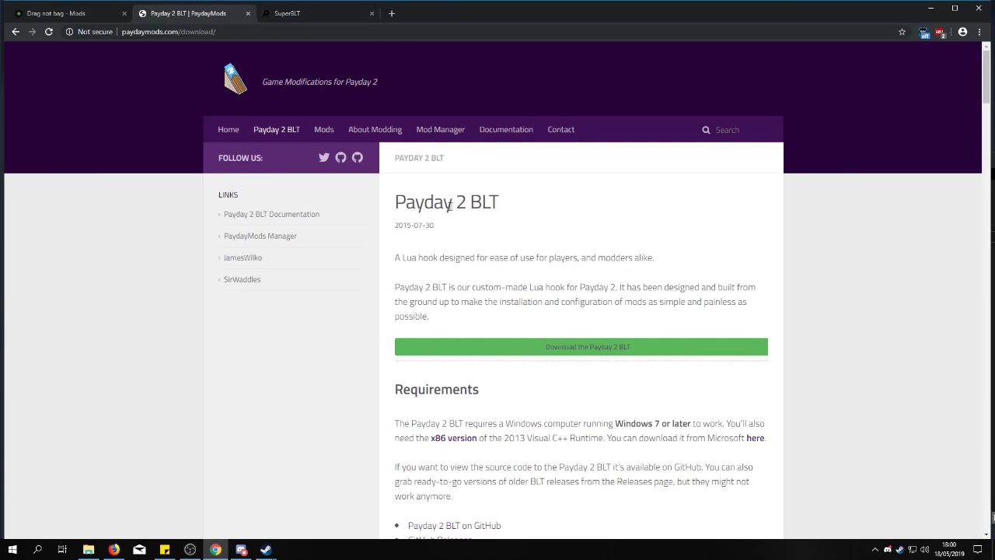
pyautogui.click(287, 13)
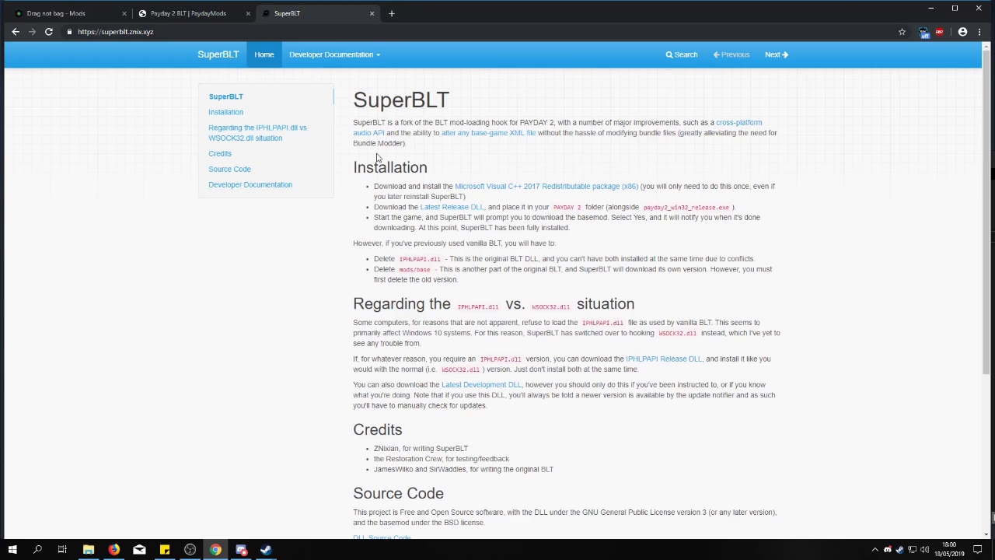
pyautogui.click(59, 9)
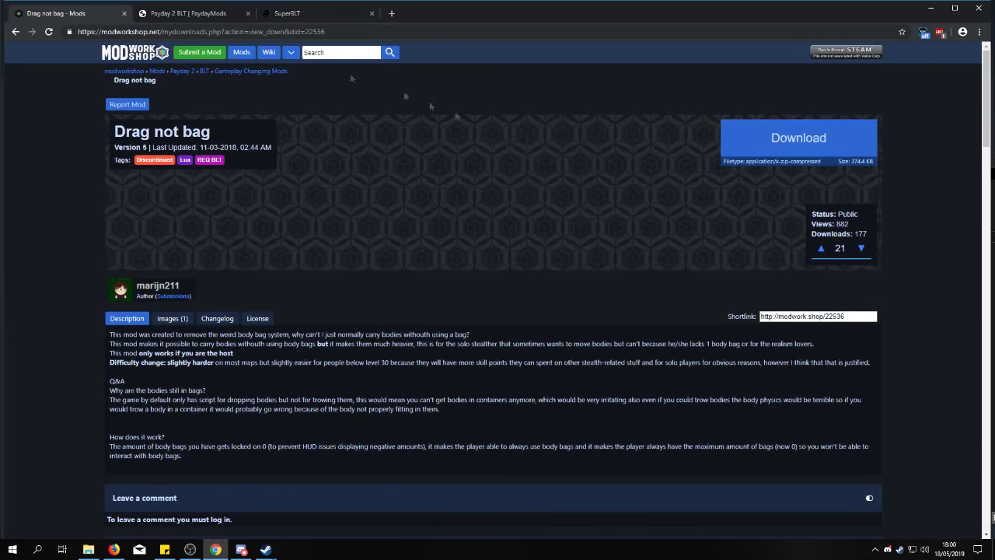
pyautogui.click(284, 13)
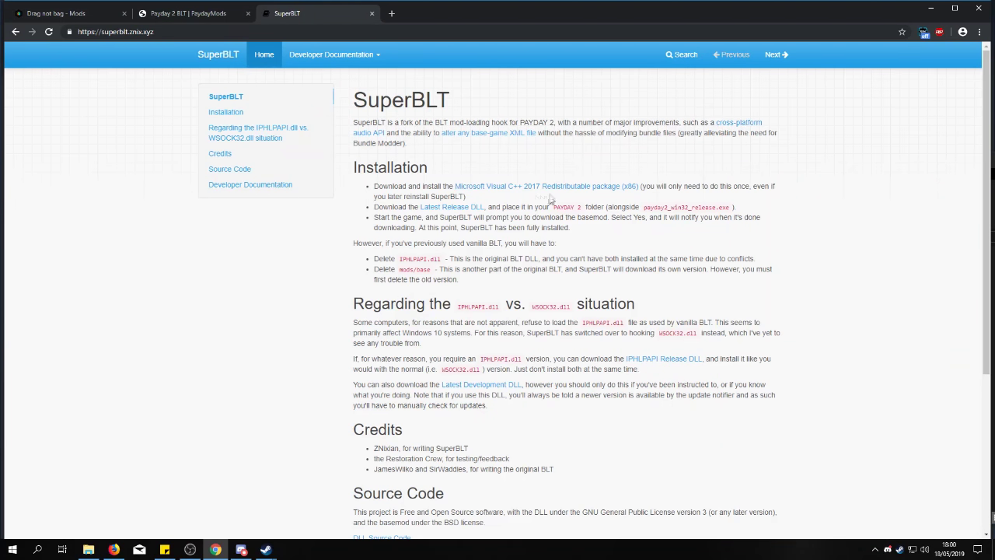
# Download SuperBLT's Latest Release DLL from its installation instructions and open the downloaded zip archive.
pyautogui.click(510, 189)
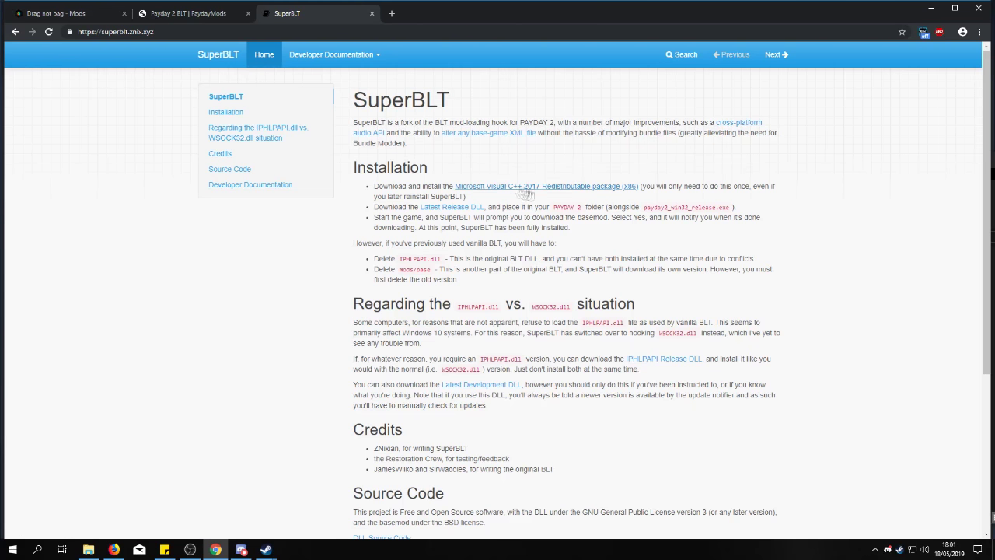
pyautogui.moveTo(462, 204); pyautogui.dragTo(467, 209)
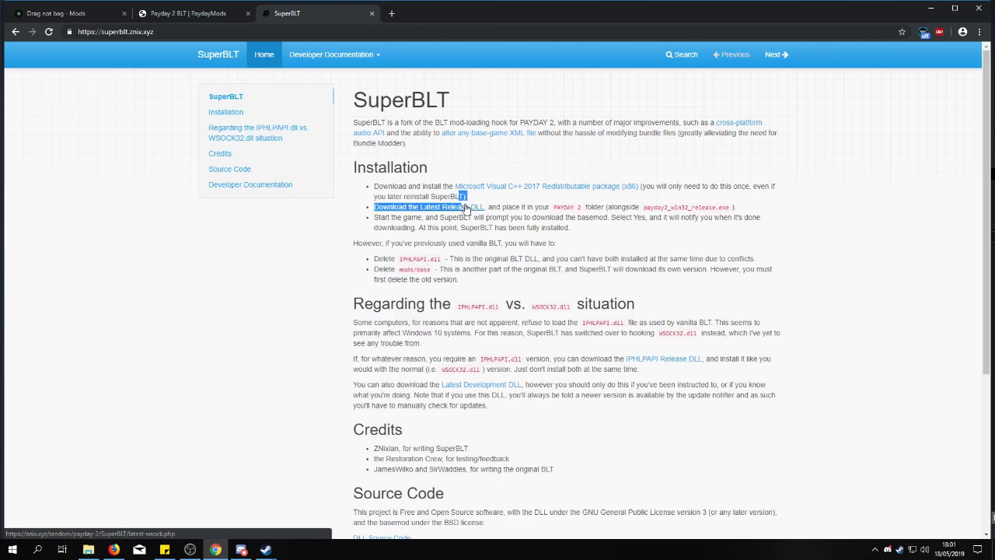
pyautogui.click(62, 527)
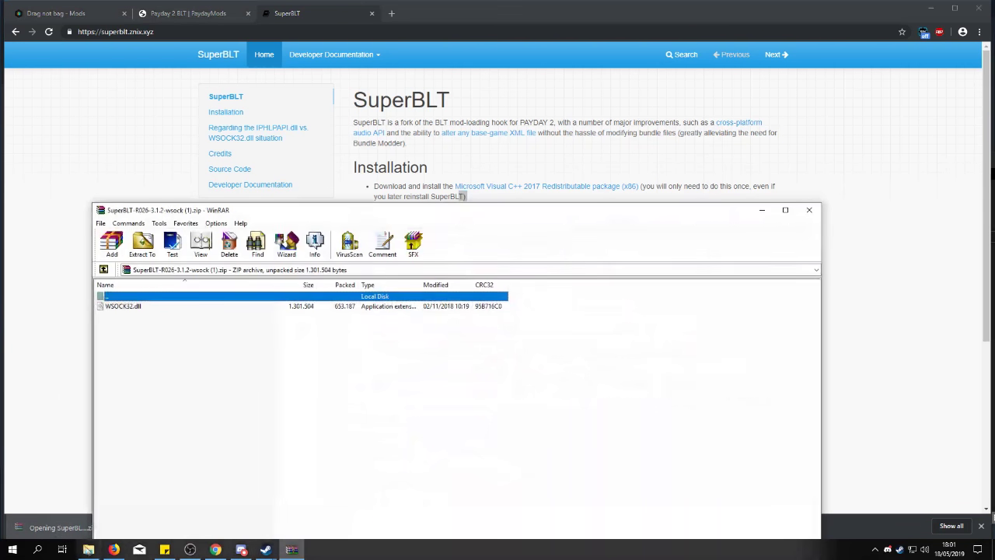
# Copy WSOCK32.dll from the SuperBLT archive into the main PAYDAY 2 folder, replacing the existing file.
pyautogui.click(87, 549)
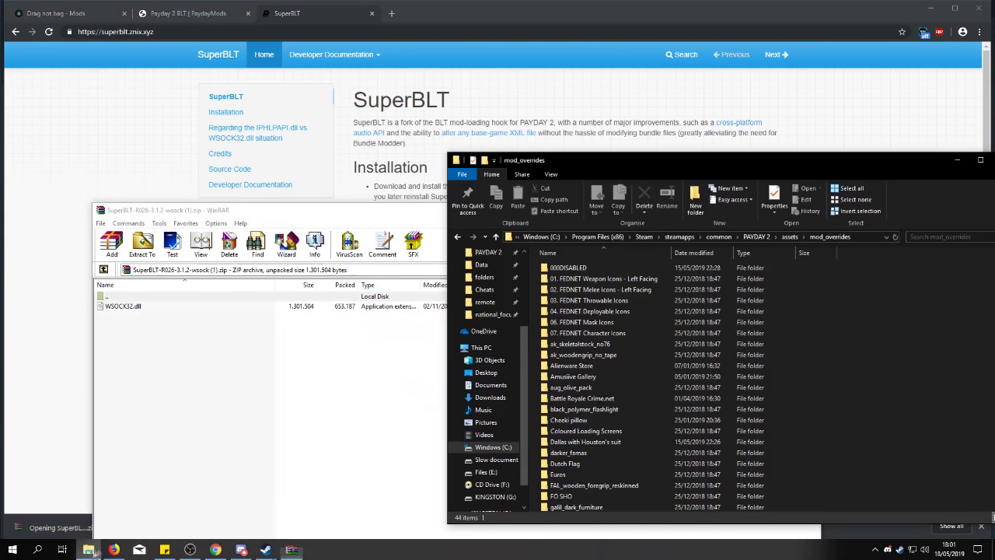
pyautogui.click(758, 237)
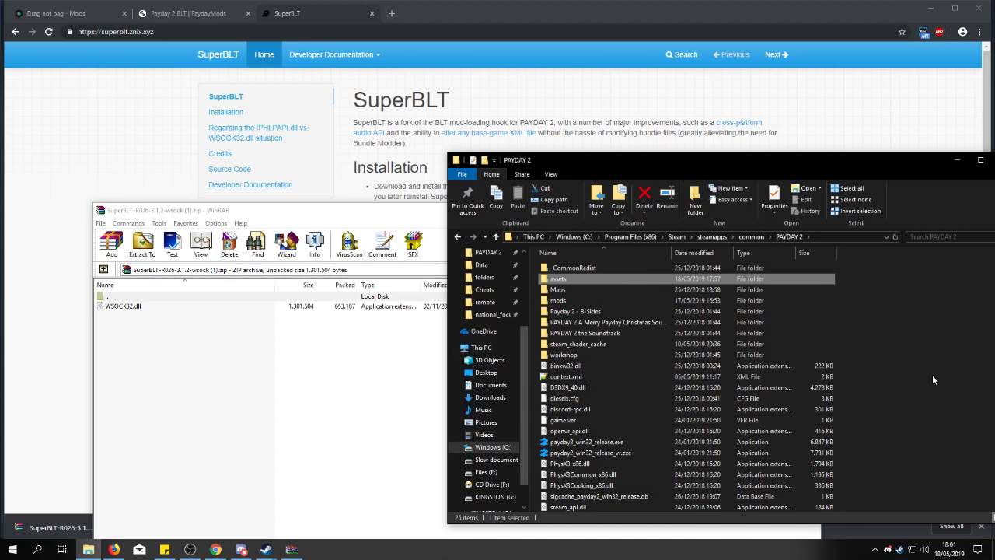
pyautogui.moveTo(129, 306); pyautogui.dragTo(913, 334)
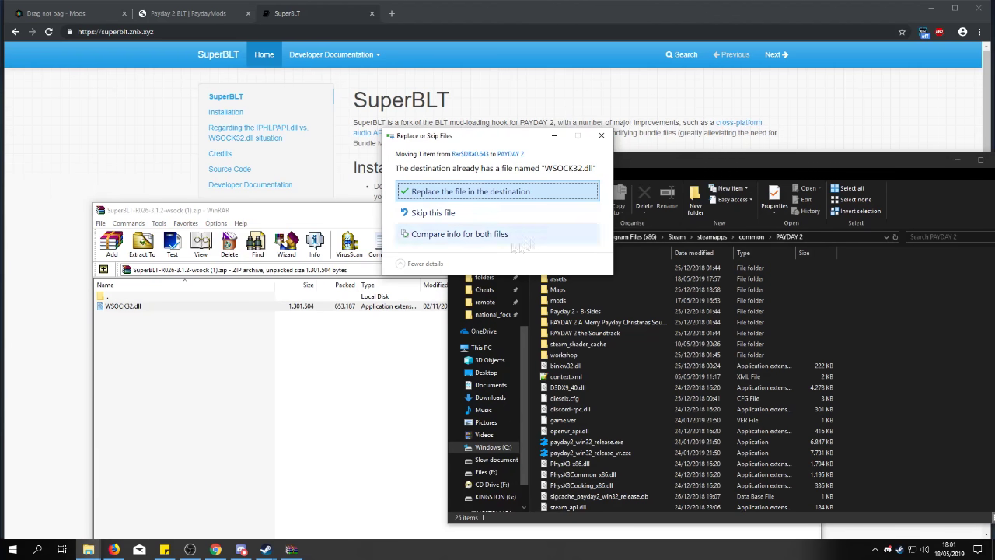
pyautogui.click(485, 195)
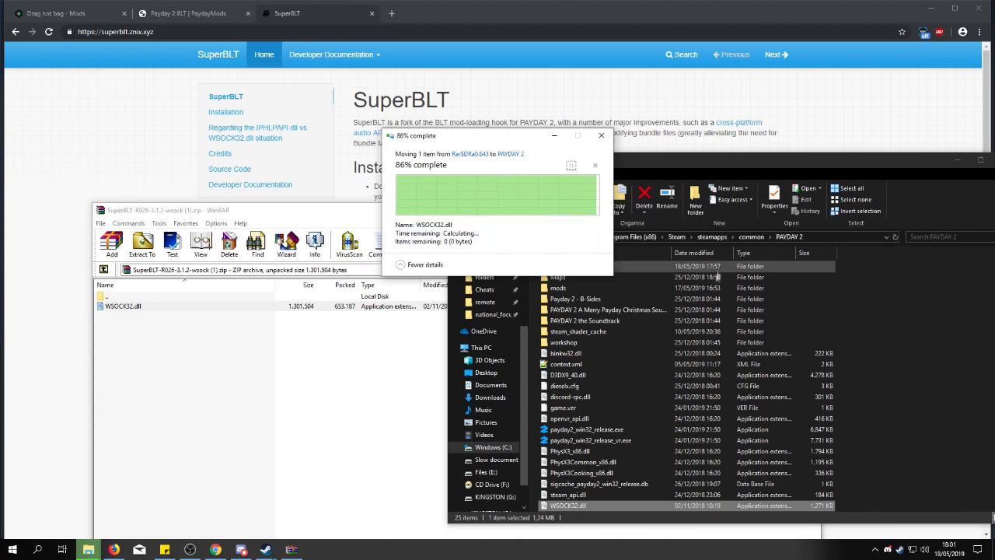
pyautogui.scroll(-1, 712, 286)
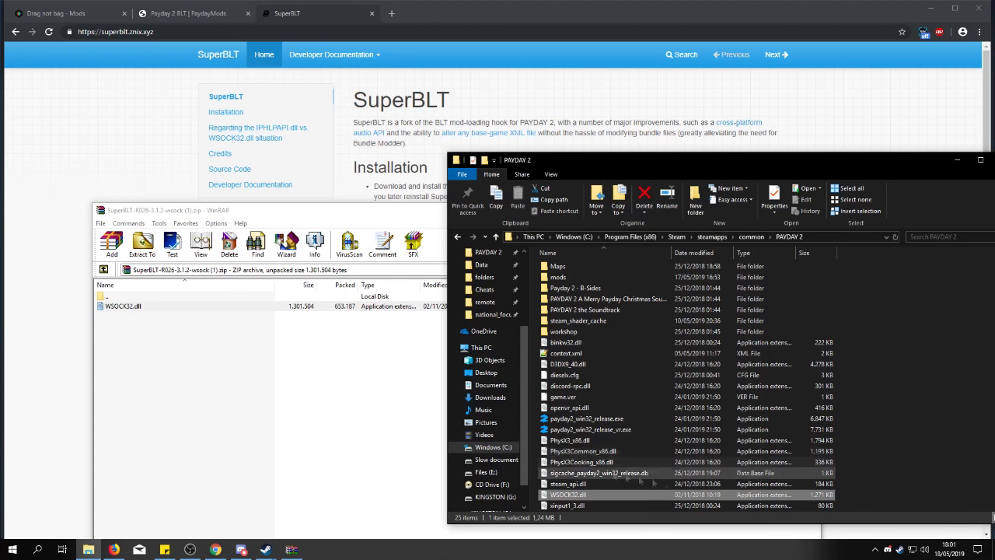
pyautogui.click(902, 406)
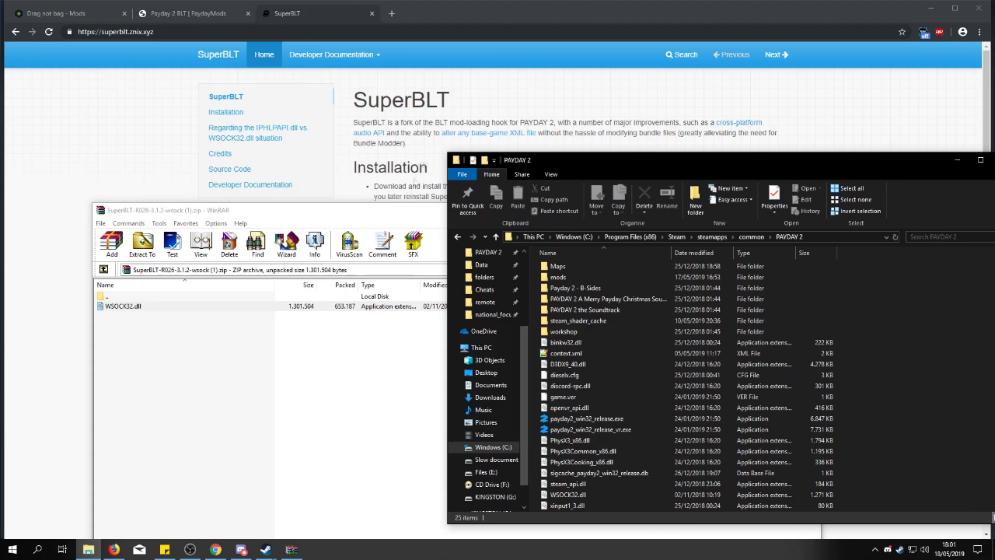
# Review the IPHLPAPI.dll naming on the SuperBLT page and locate WSOCK32.dll in the PAYDAY 2 folder.
pyautogui.click(426, 153)
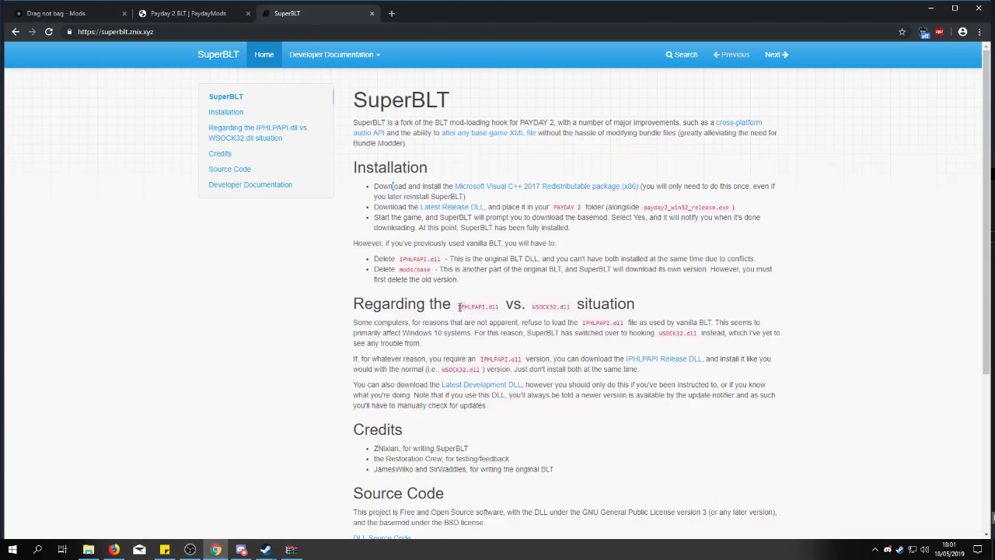
pyautogui.moveTo(459, 306); pyautogui.dragTo(490, 306)
pyautogui.click(89, 549)
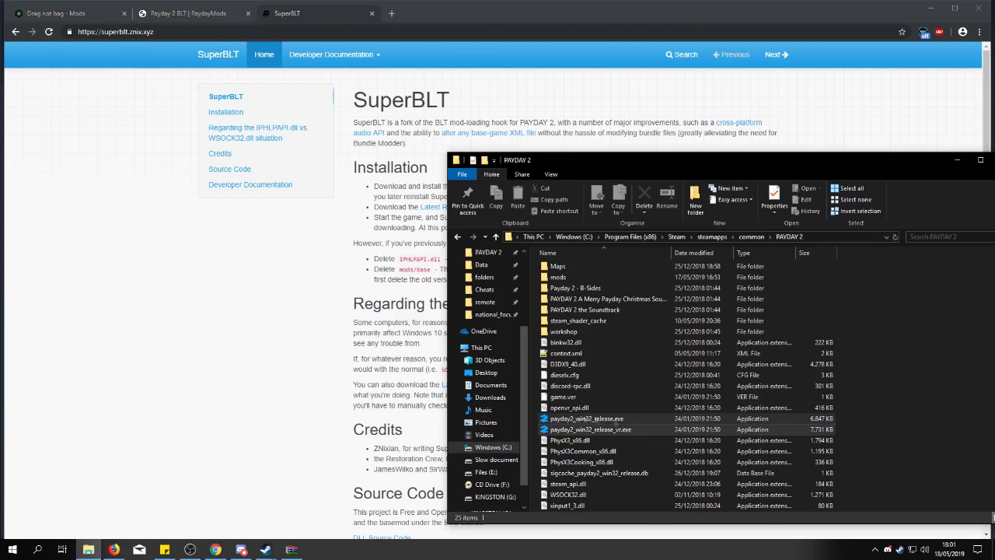
pyautogui.click(558, 496)
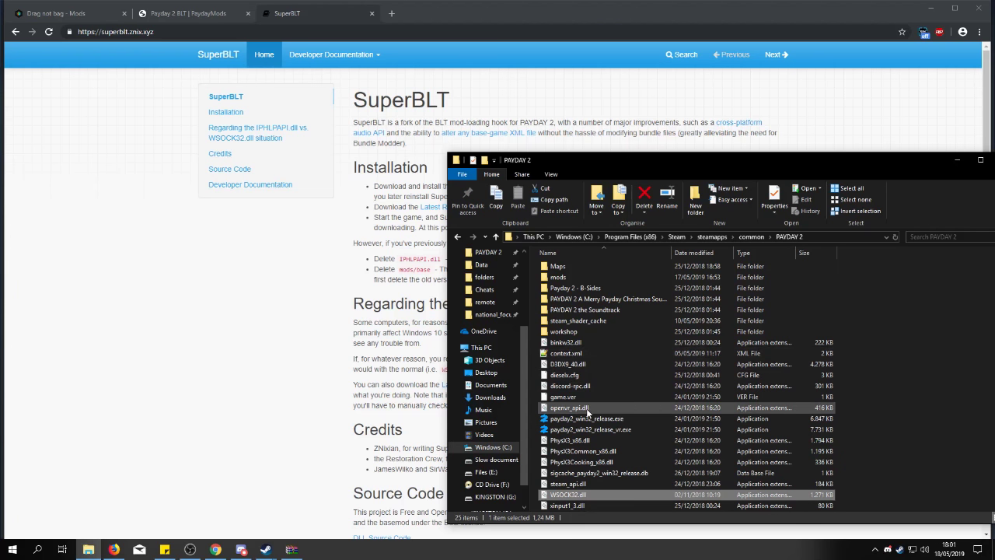
pyautogui.click(906, 355)
pyautogui.scroll(1, 653, 376)
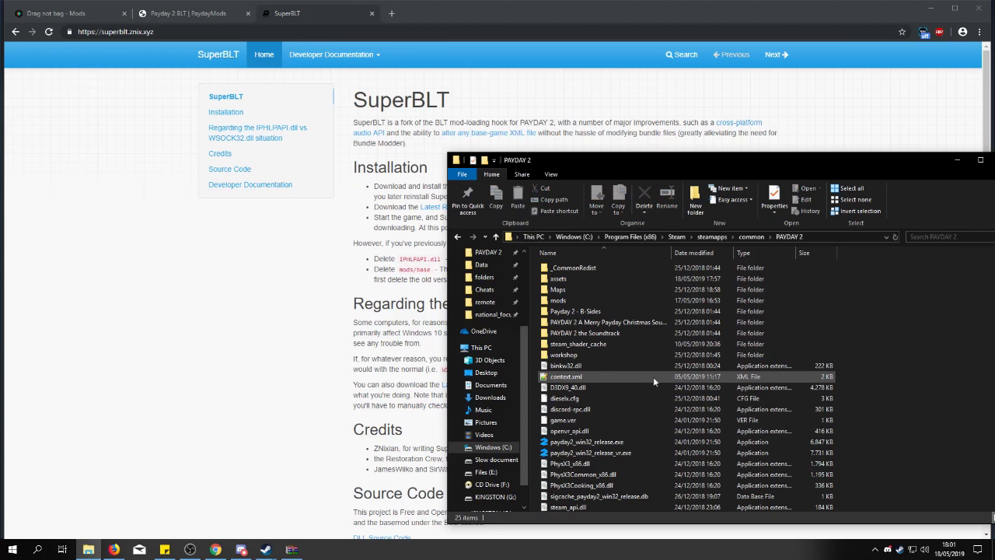
# Review the mods/base instruction on the SuperBLT page and locate the base folder inside the PAYDAY 2 mods folder.
pyautogui.click(402, 280)
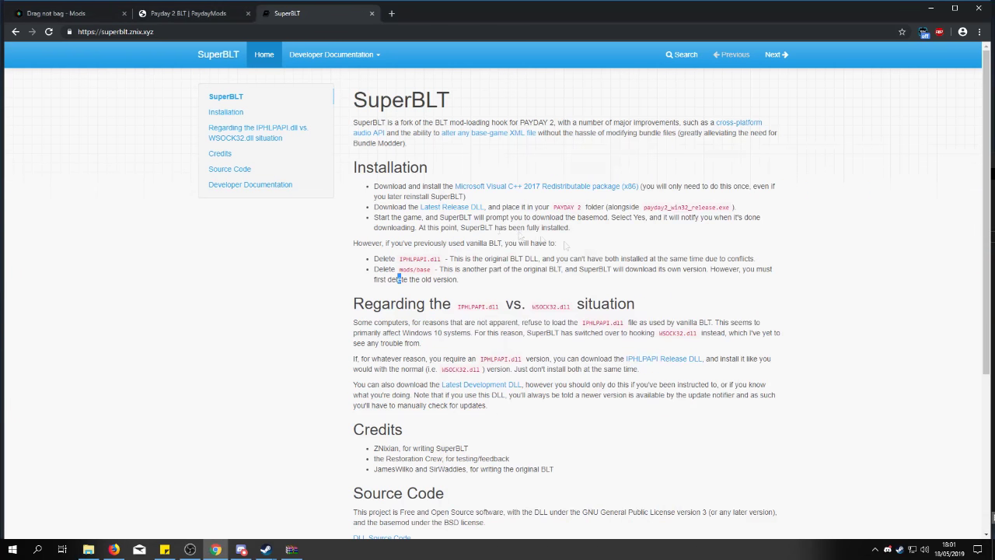
pyautogui.click(89, 548)
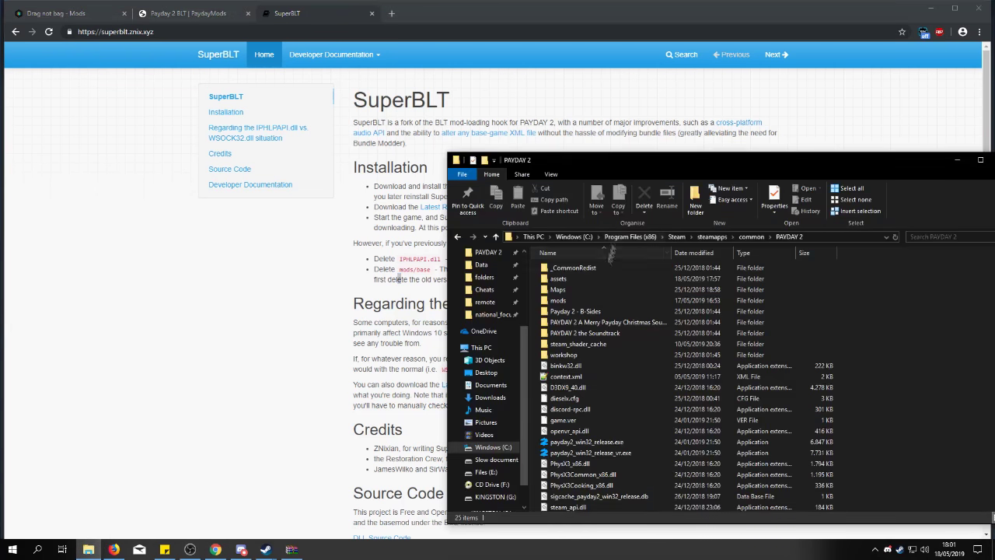
pyautogui.doubleClick(589, 299)
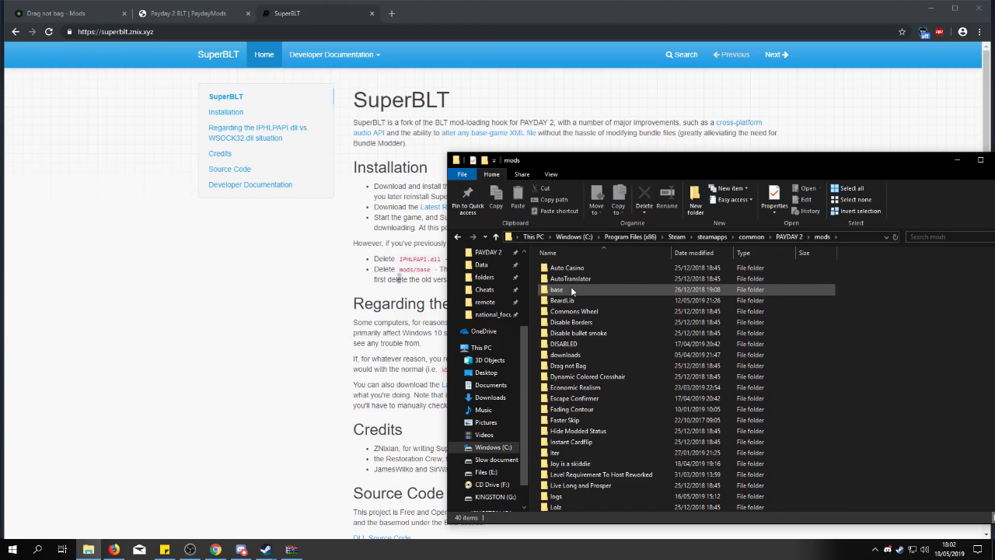
pyautogui.click(789, 236)
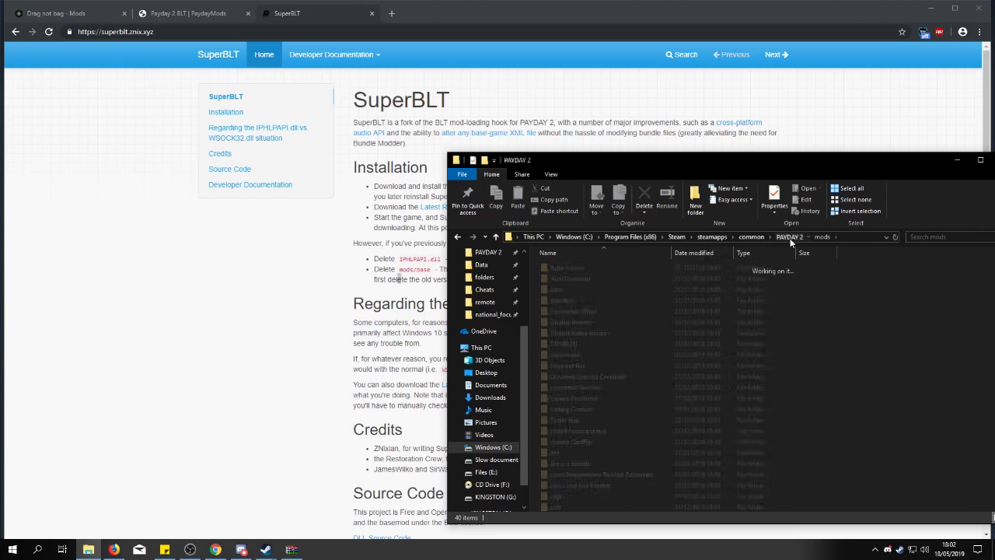
# Pick the Drag not Bag folder in its downloaded archive beside the PAYDAY 2 mods folder and close the archive.
pyautogui.click(49, 11)
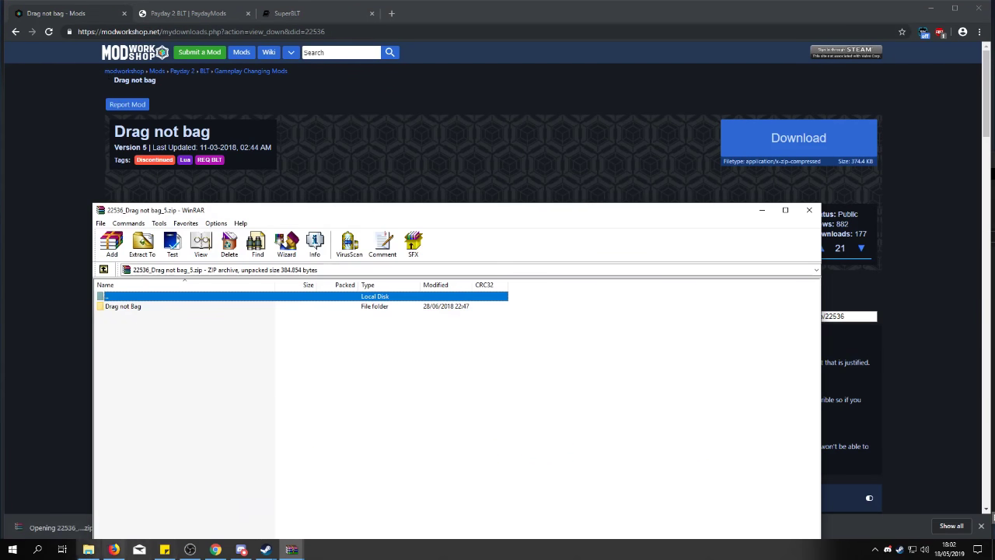
pyautogui.click(88, 550)
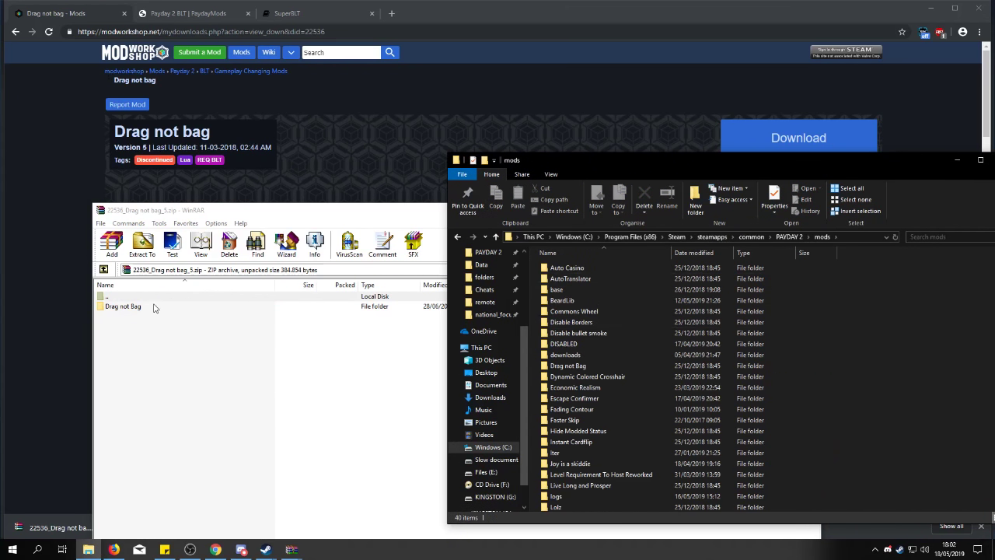
pyautogui.moveTo(160, 307); pyautogui.dragTo(340, 324)
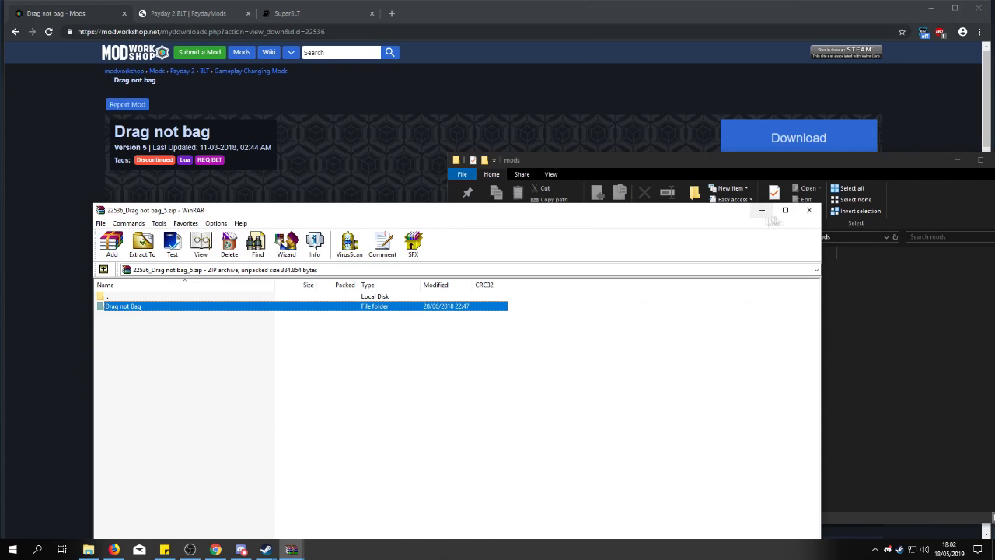
pyautogui.click(809, 210)
# Open the Bot Weapons and Equipment mod page from the modworkshop home page's New & Updated Submissions.
pyautogui.click(142, 51)
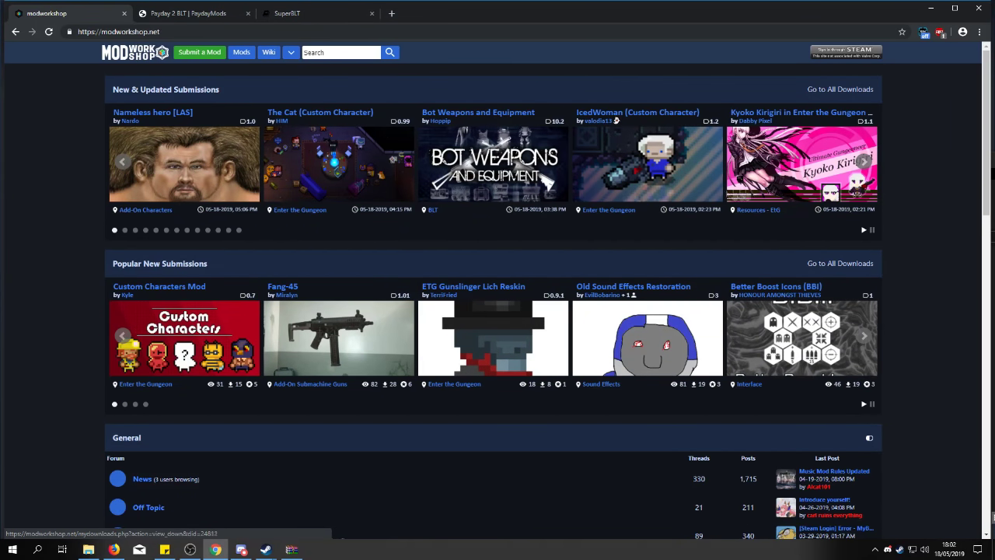
pyautogui.click(514, 178)
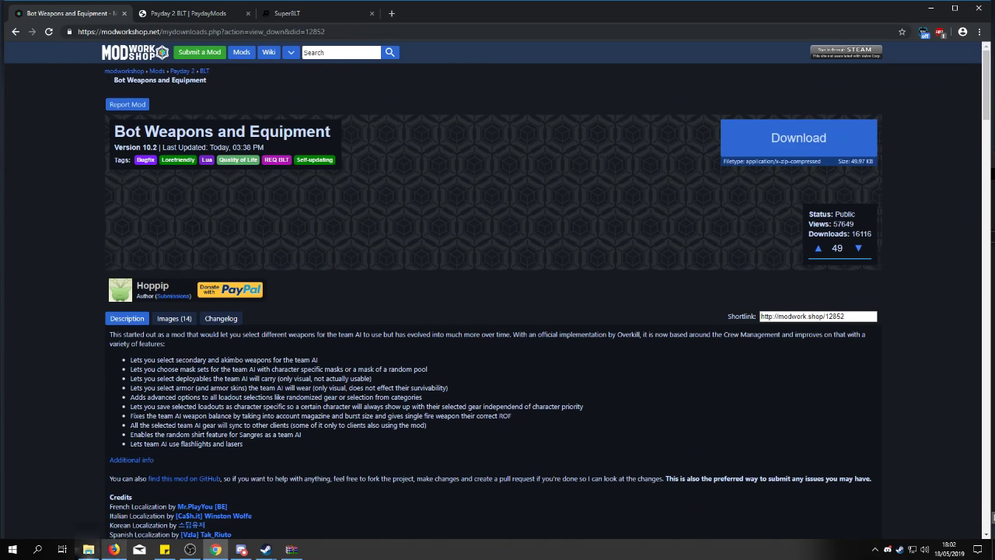
pyautogui.click(88, 549)
pyautogui.click(194, 198)
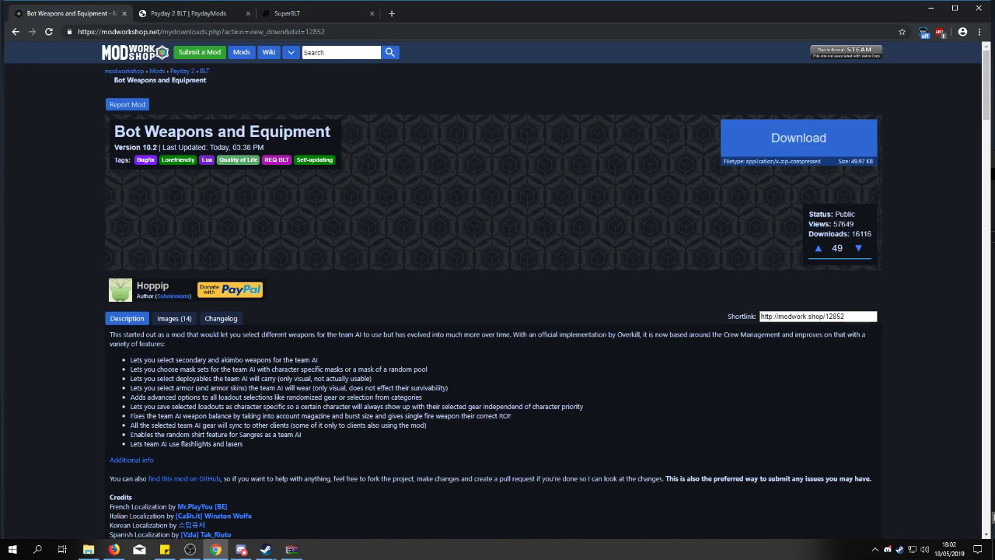
# Return to the modworkshop home page and examine the BeardLib folder's contents inside the PAYDAY 2 mods folder.
pyautogui.click(141, 57)
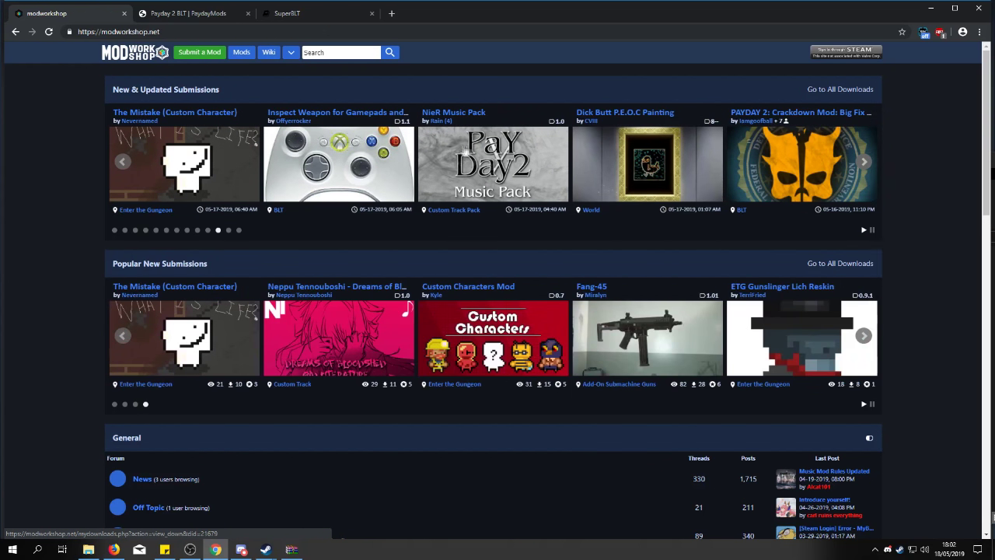
pyautogui.click(348, 56)
pyautogui.click(88, 549)
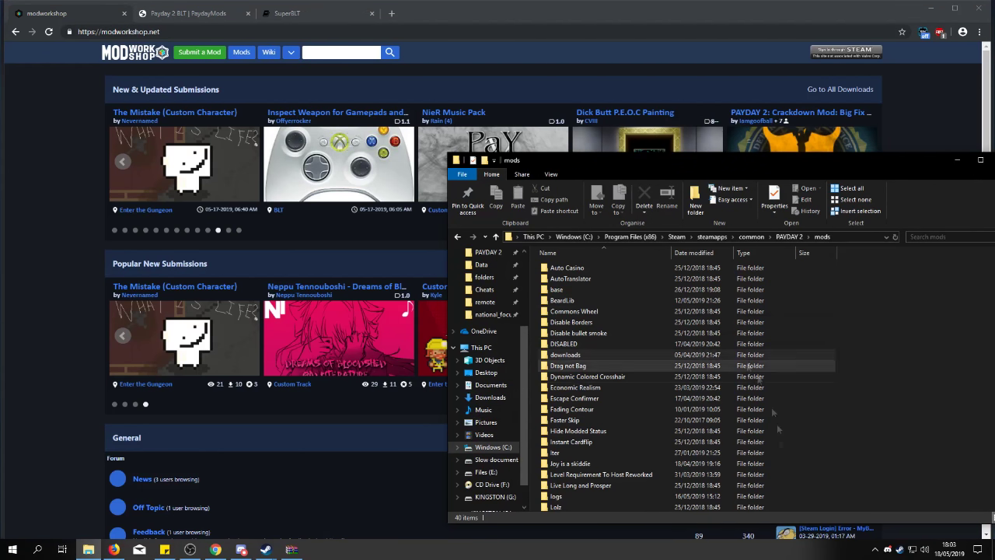
pyautogui.doubleClick(561, 300)
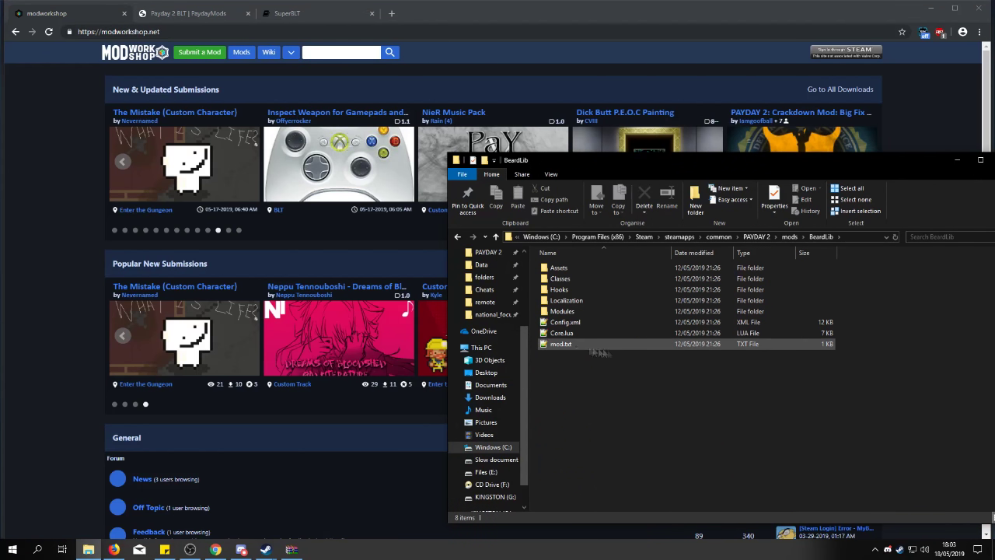
pyautogui.click(66, 262)
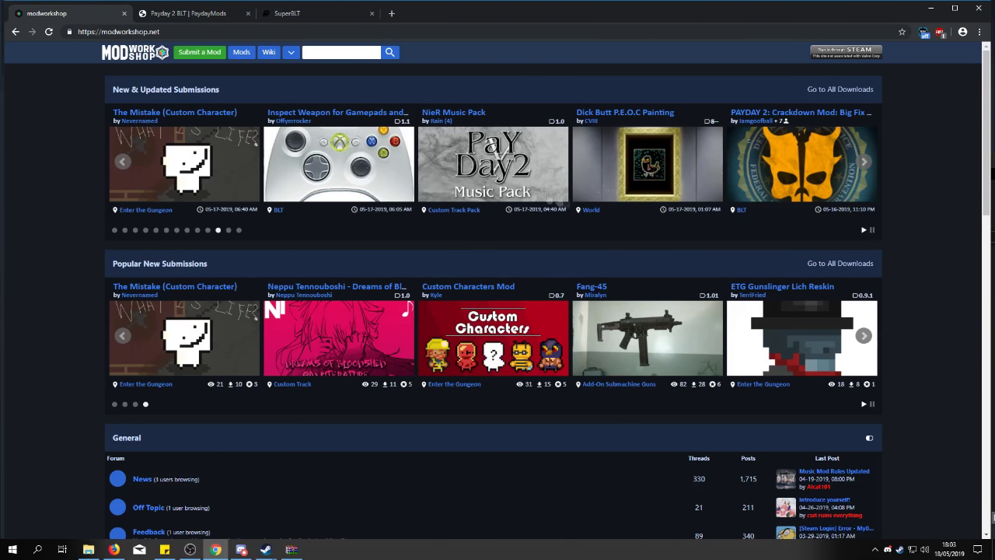
pyautogui.click(88, 550)
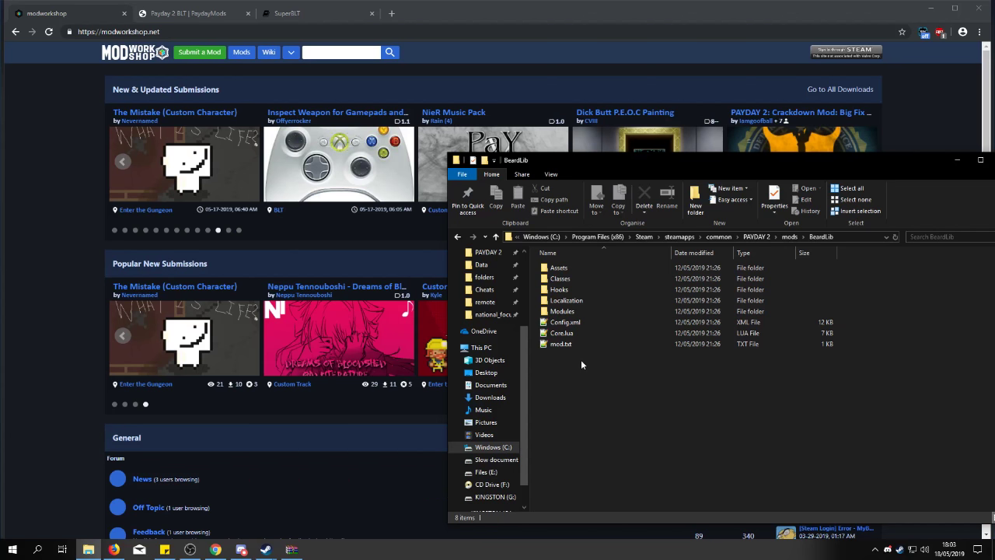
pyautogui.click(789, 236)
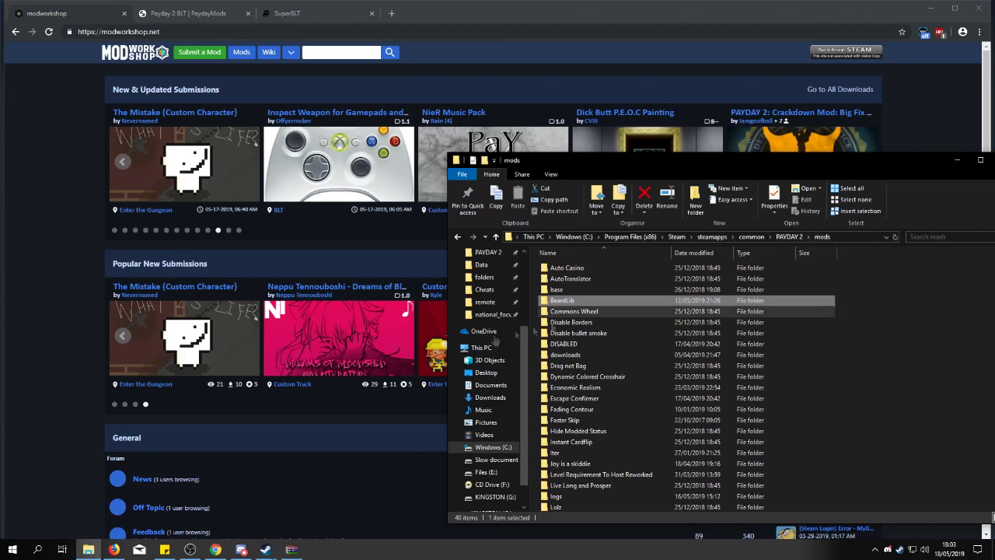
# Browse further through the New & Updated Submissions on the modworkshop home page.
pyautogui.click(288, 443)
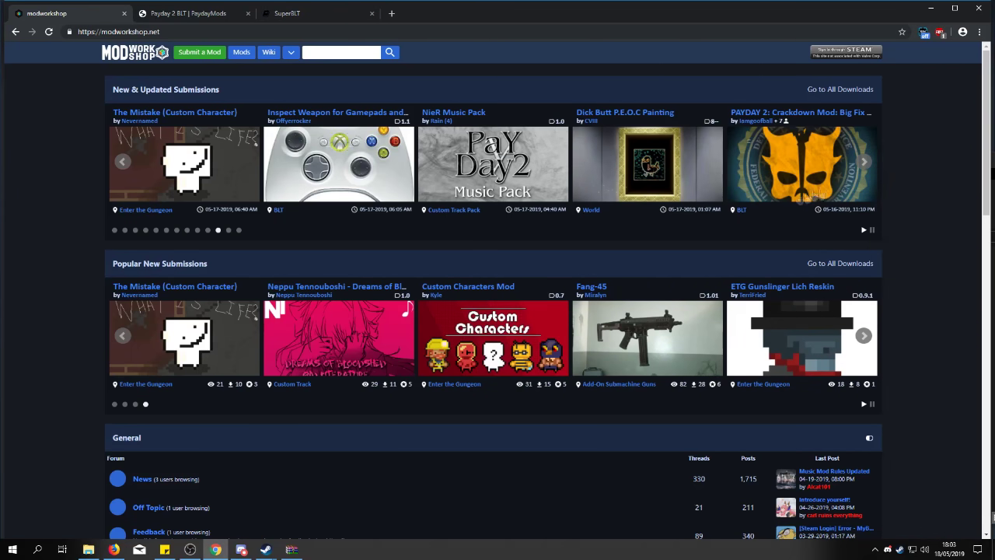
pyautogui.click(864, 161)
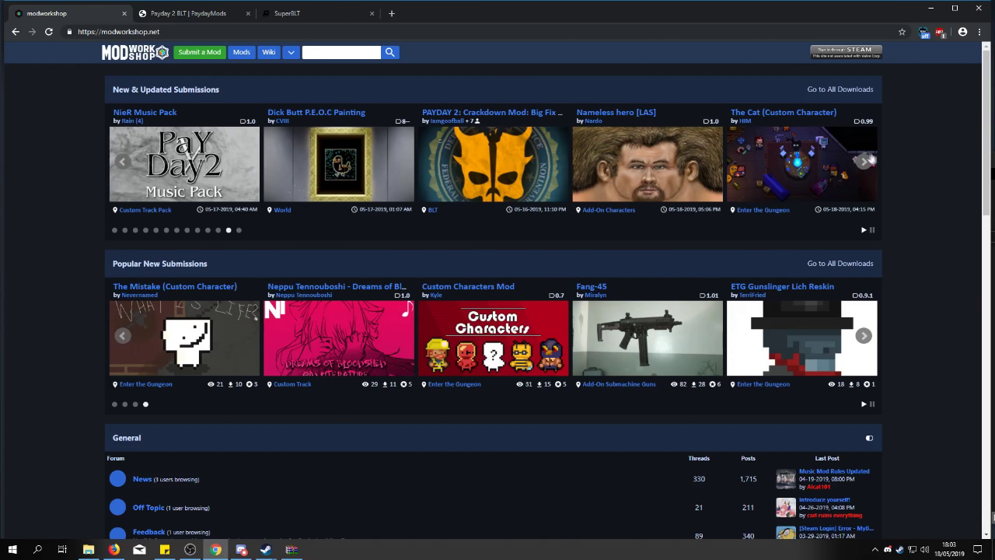
pyautogui.click(864, 160)
pyautogui.click(865, 161)
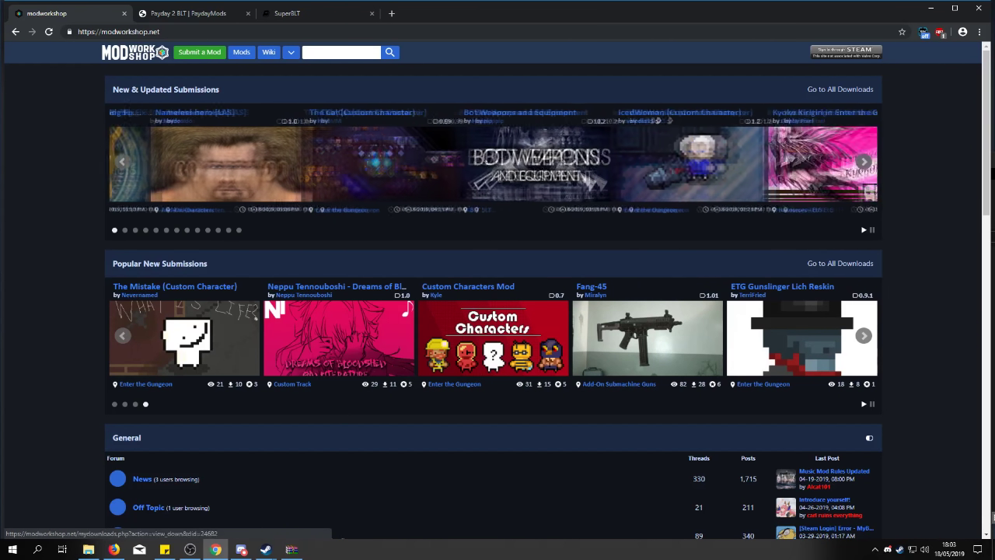